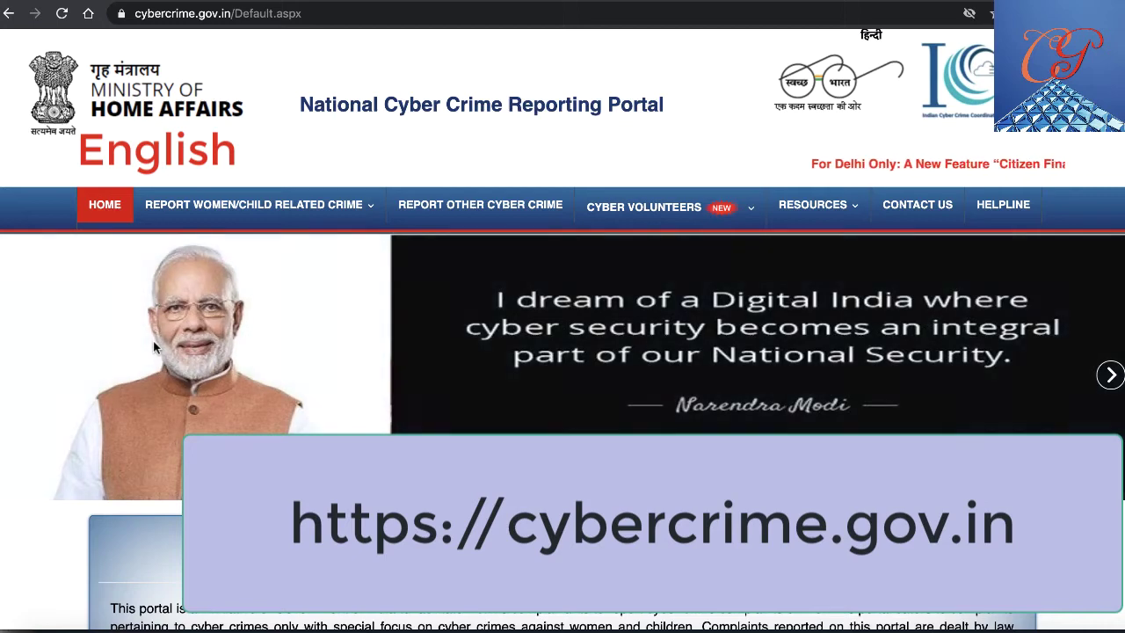
Choose Report Anonymously under the women/child related crime reporting menu
click(261, 208)
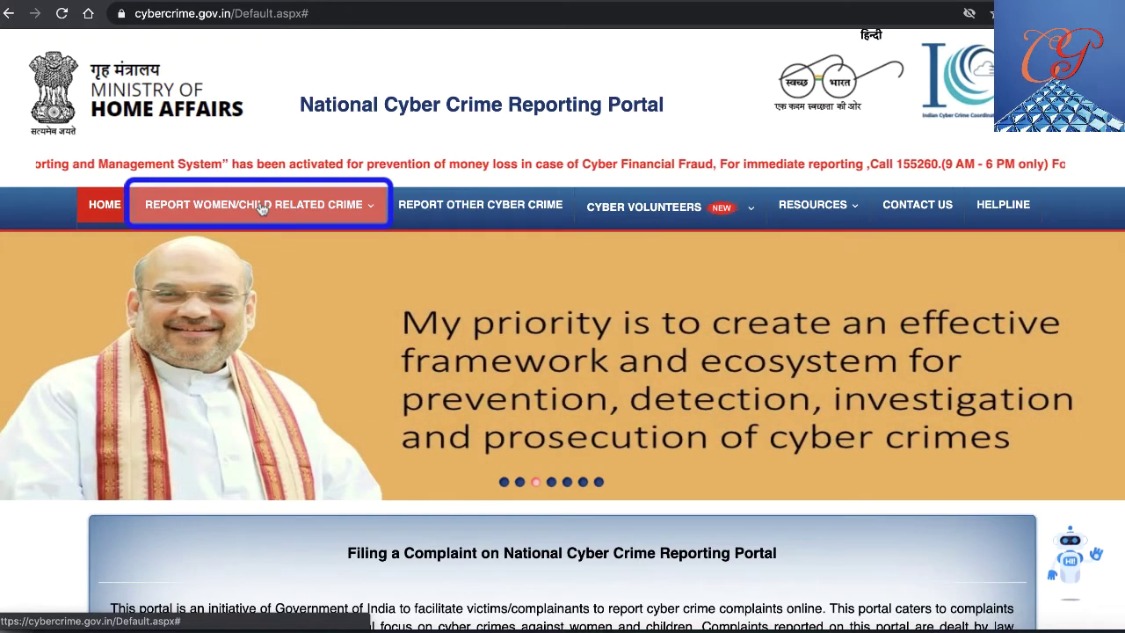
click(261, 206)
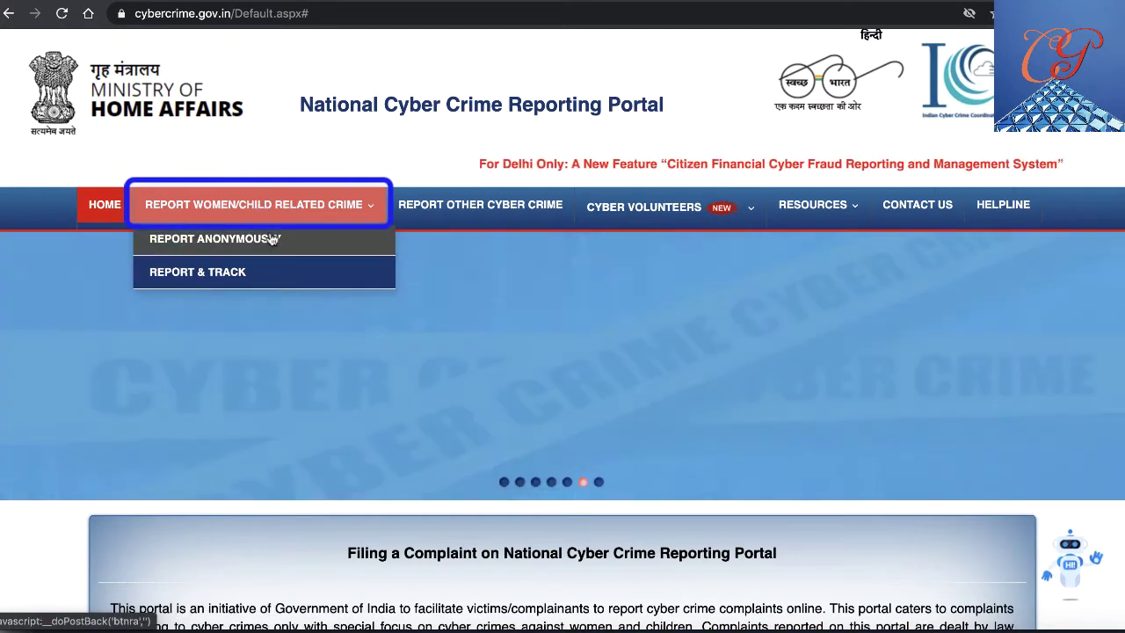
click(273, 239)
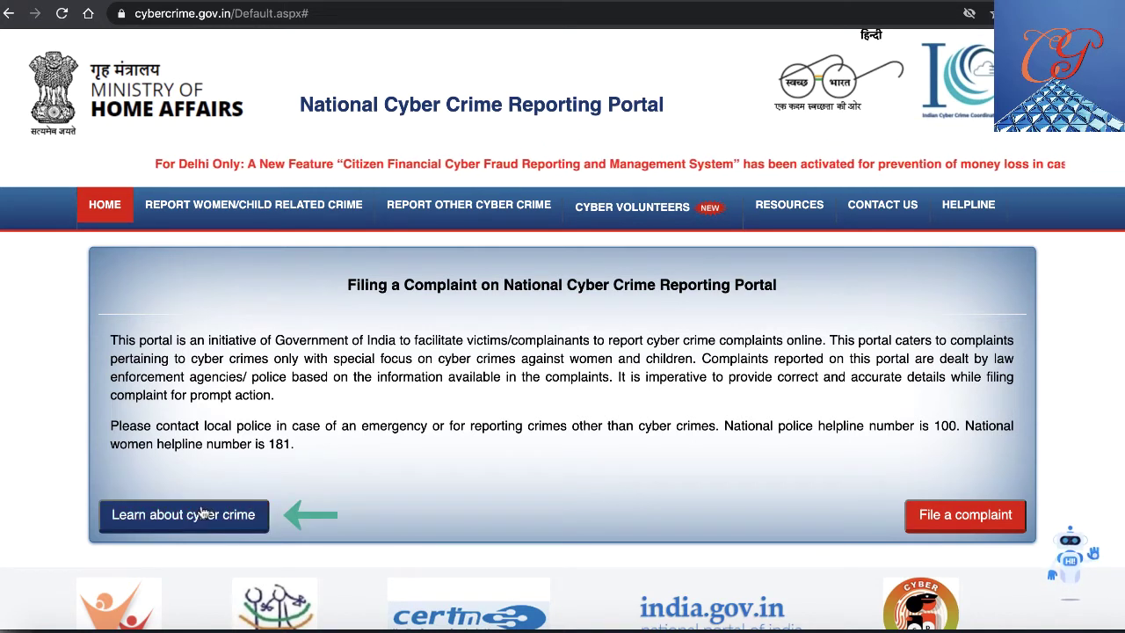
Start filing a complaint to bring up the terms-and-conditions notice
click(946, 517)
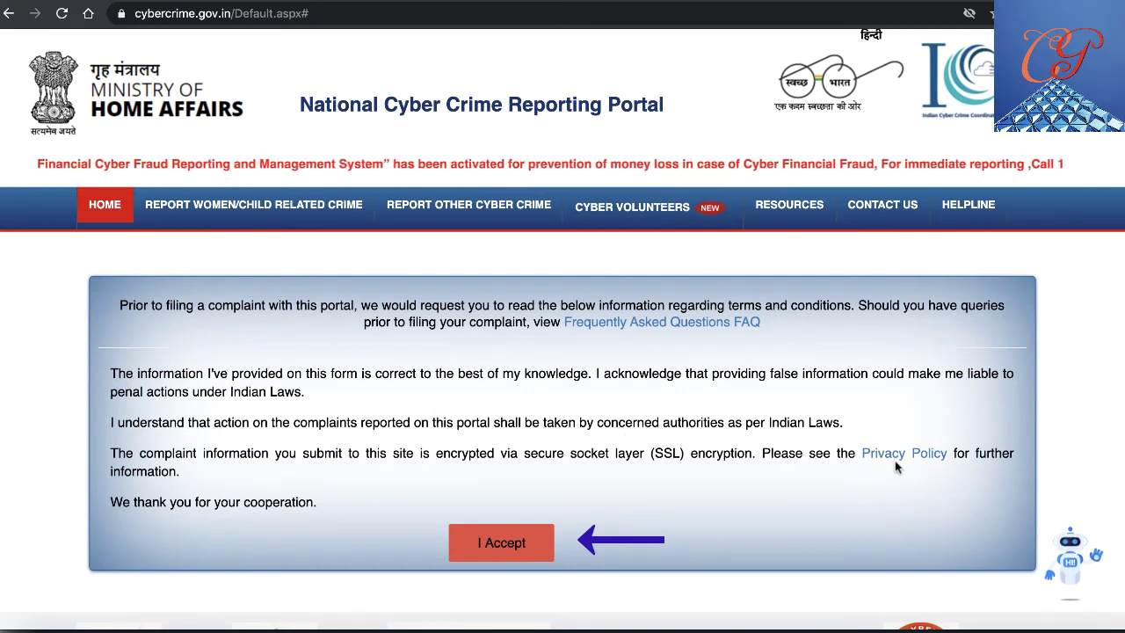
Accept the terms and set the category to Publishing or Transmitting Sexually Obscene material in electronic form
click(505, 552)
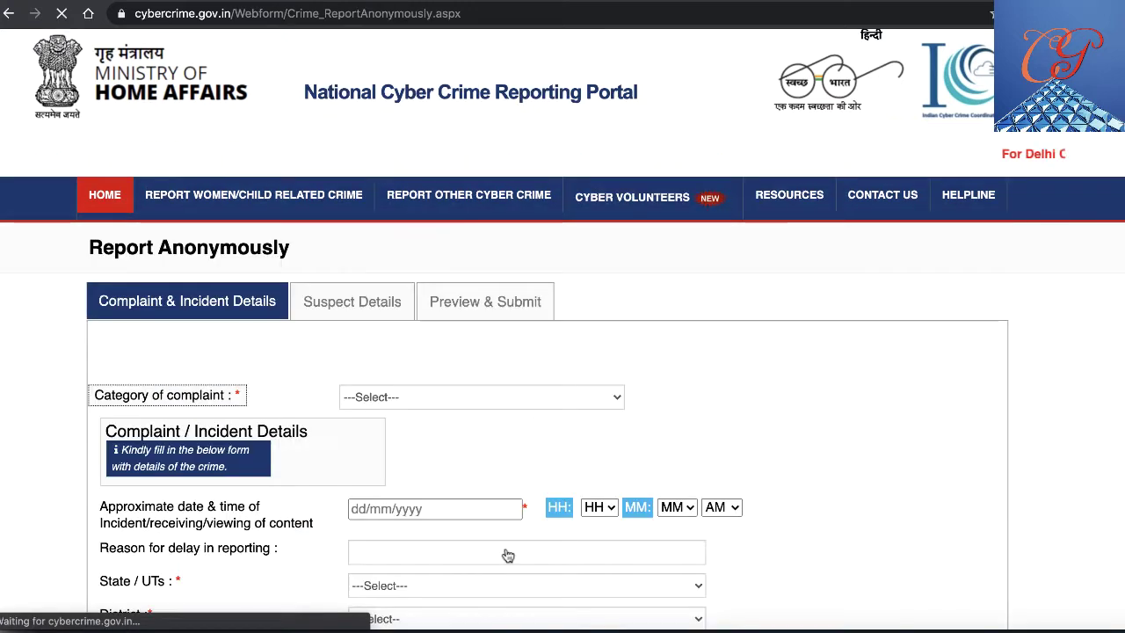
scroll(659, 376, down, 3)
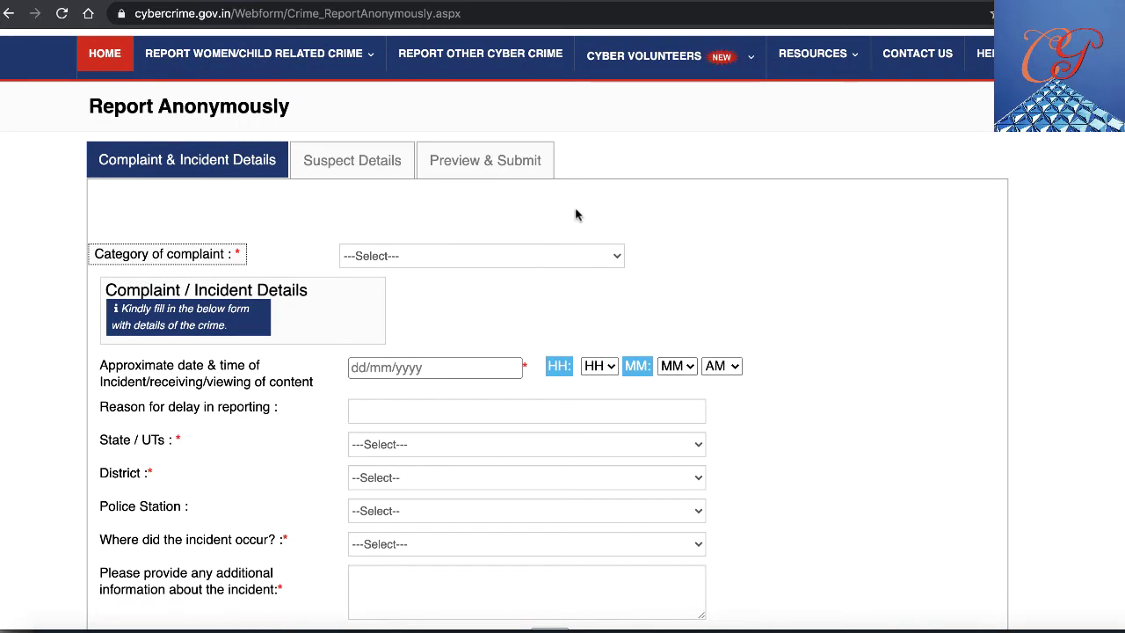
click(618, 257)
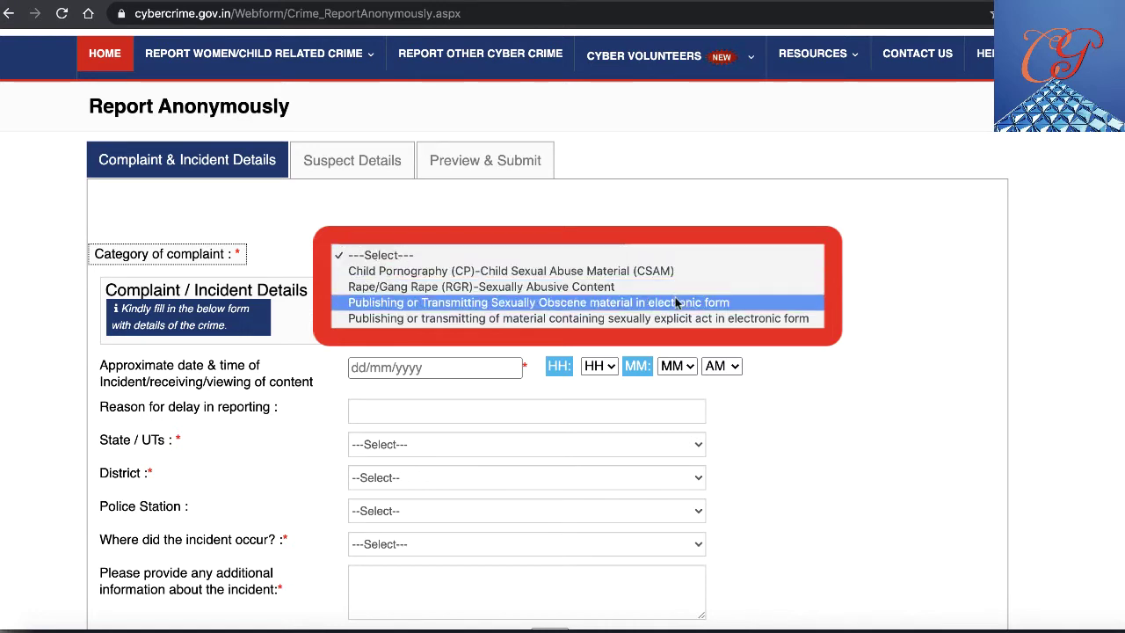
click(807, 406)
click(615, 259)
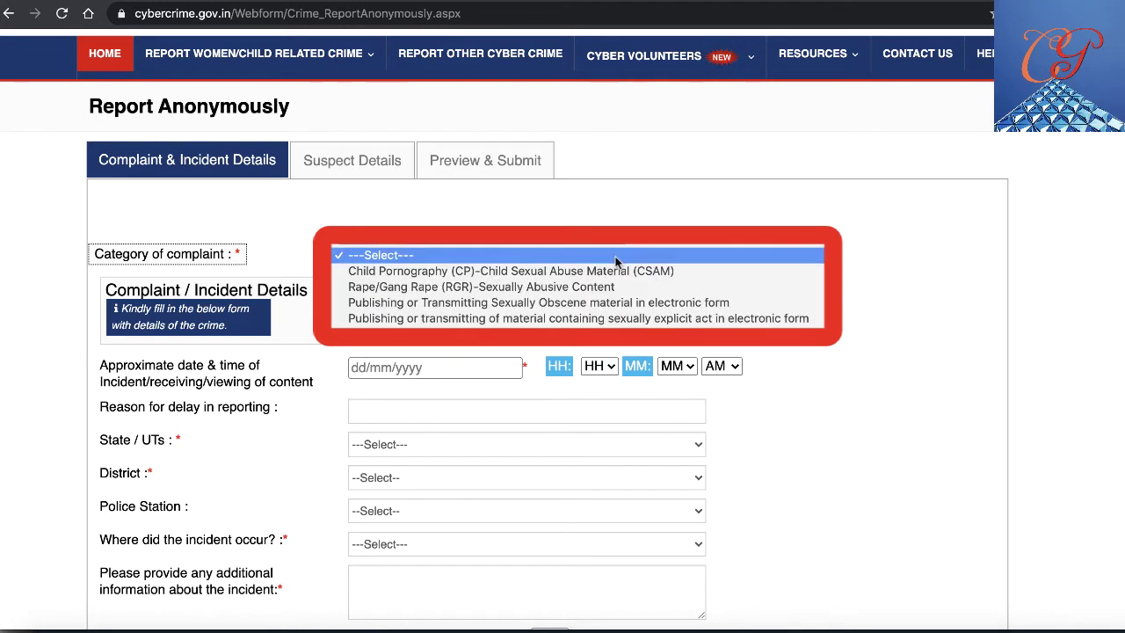
click(629, 302)
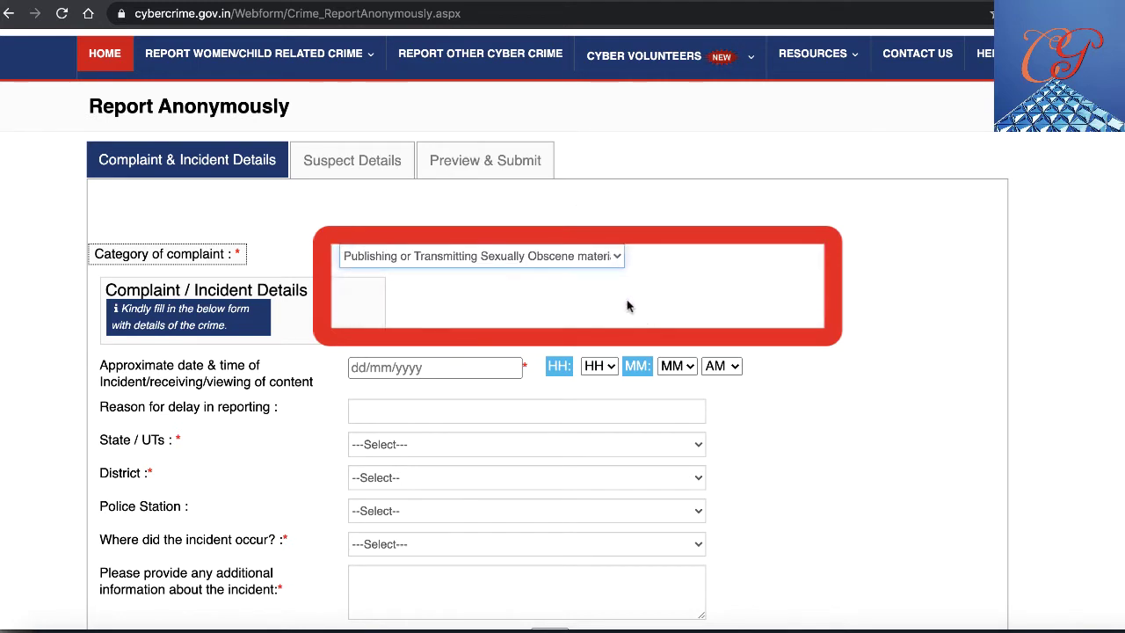
Set the incident date to 28/10/2020 and the state to KERALA
click(457, 367)
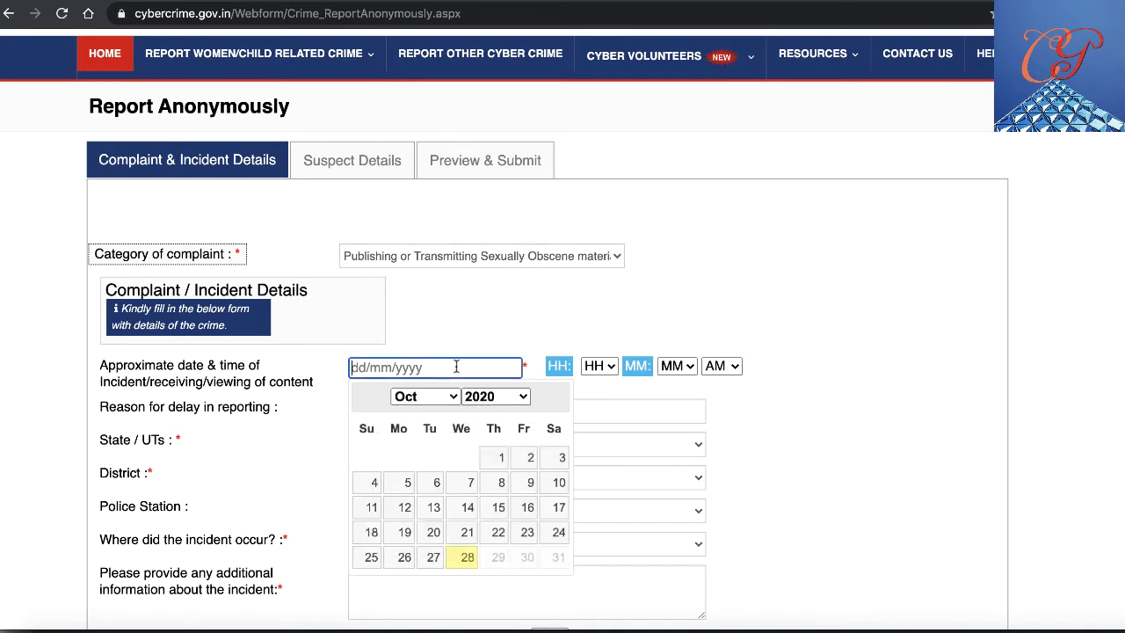
click(466, 561)
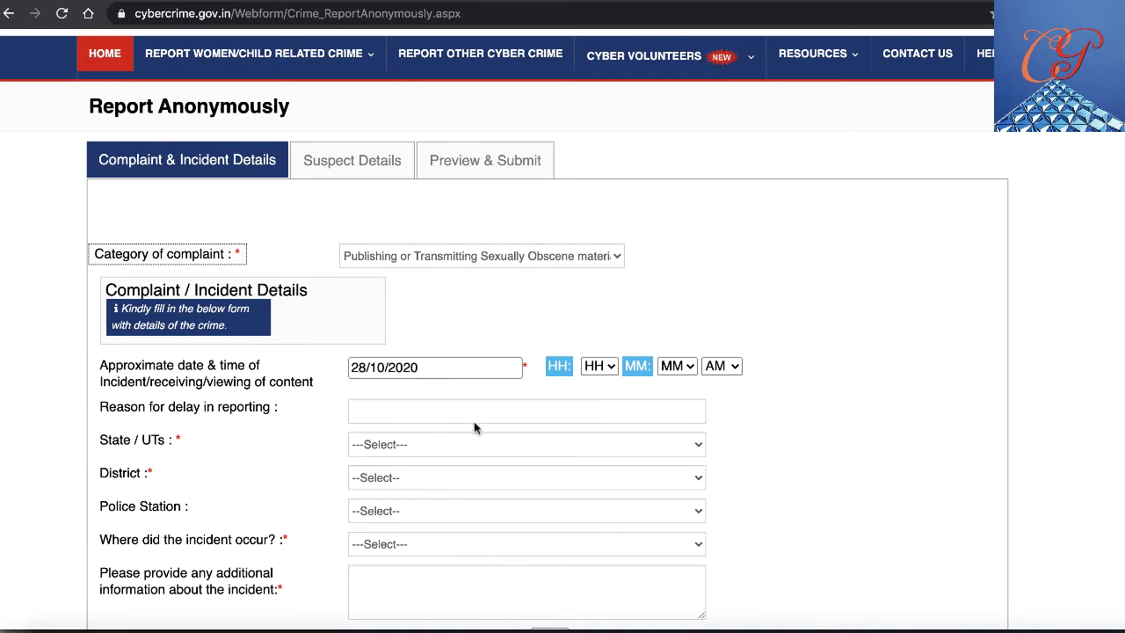
click(413, 444)
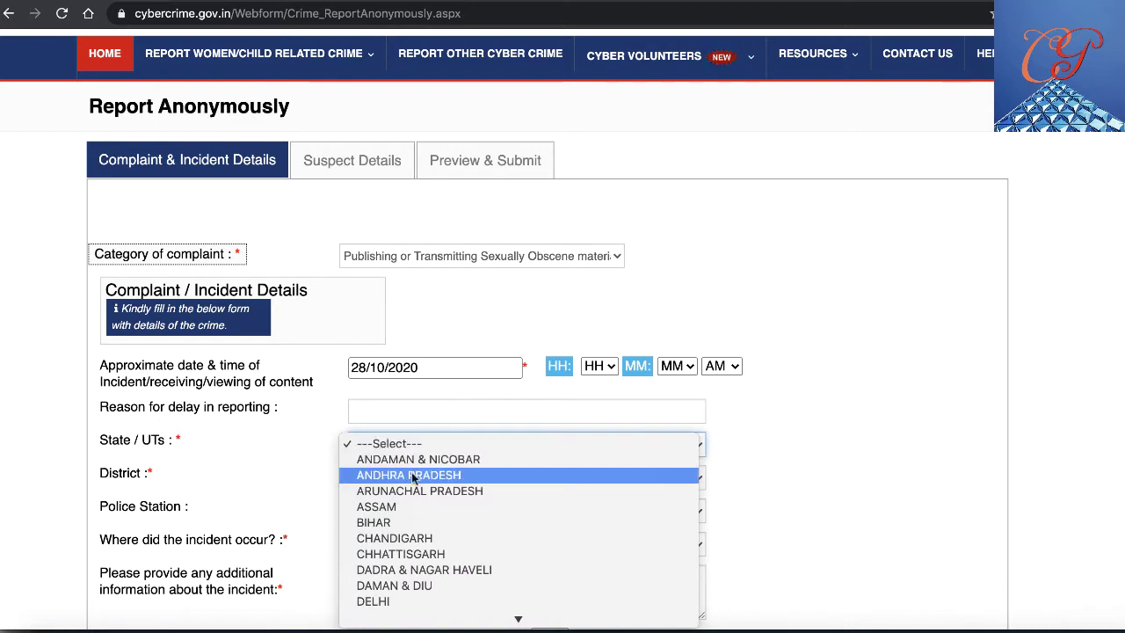
scroll(413, 512, down, 5)
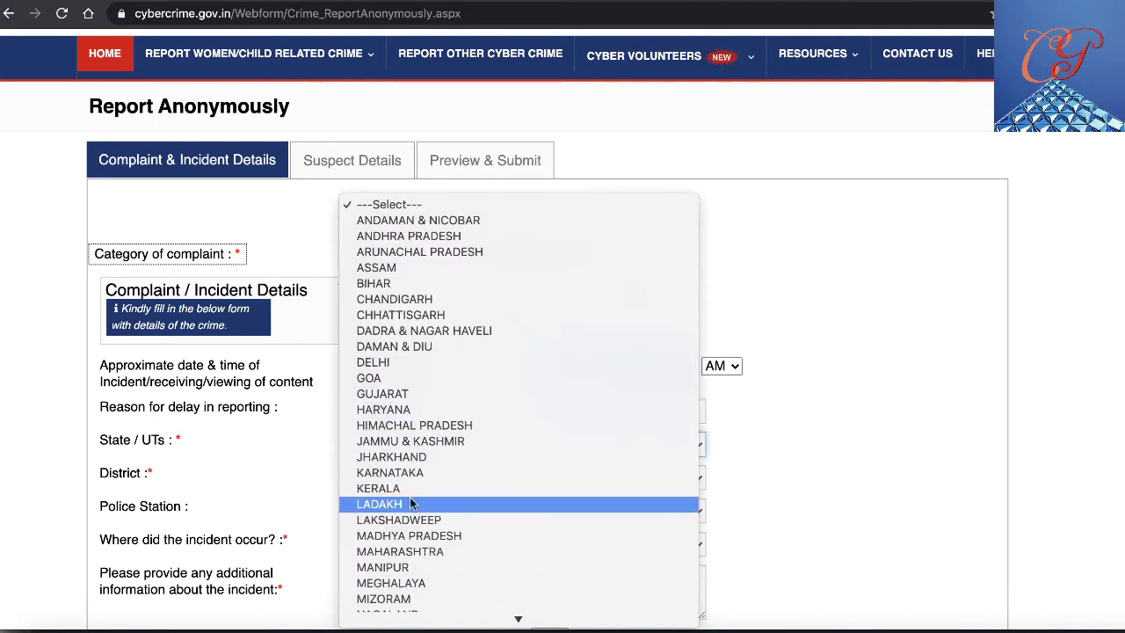
click(411, 489)
Choose THRISSUR CITY as the district
click(446, 480)
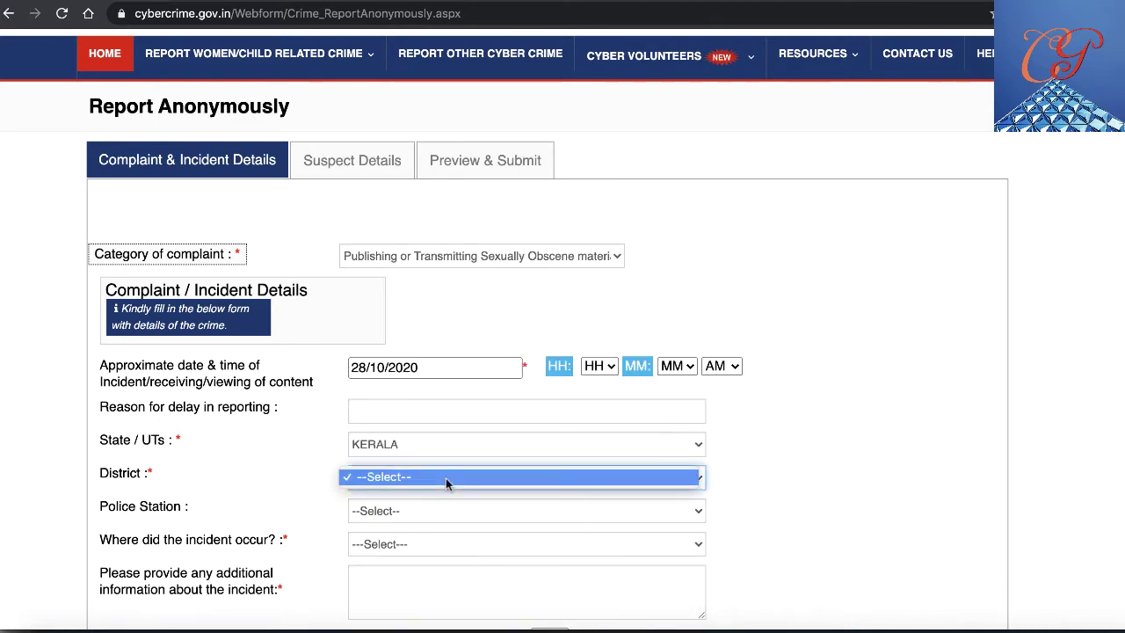
click(446, 480)
click(676, 483)
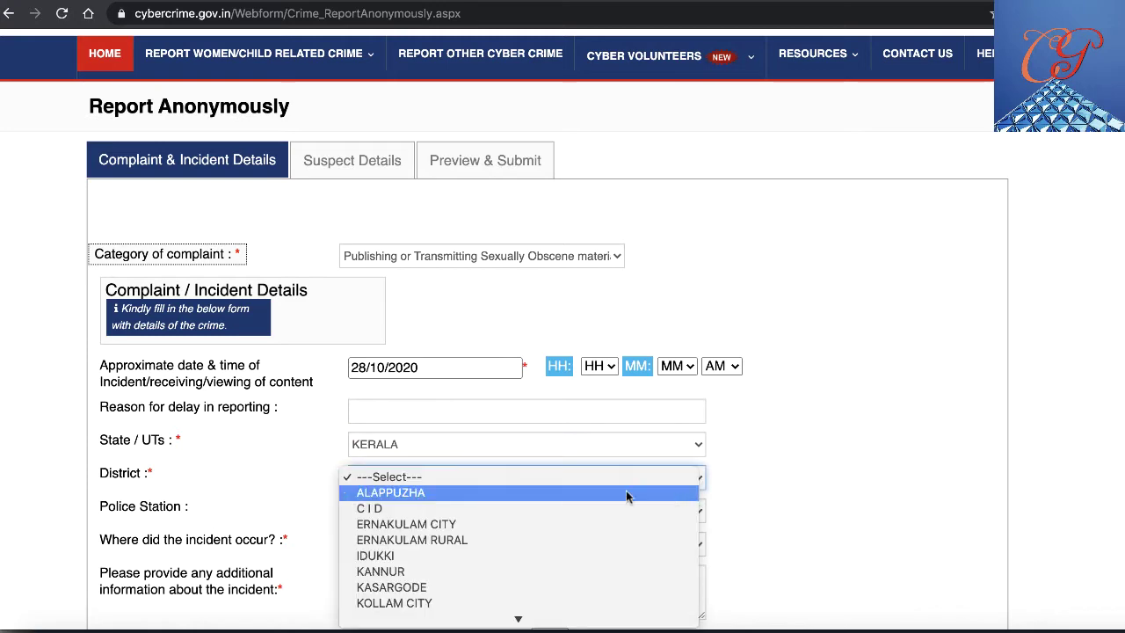
scroll(540, 537, down, 5)
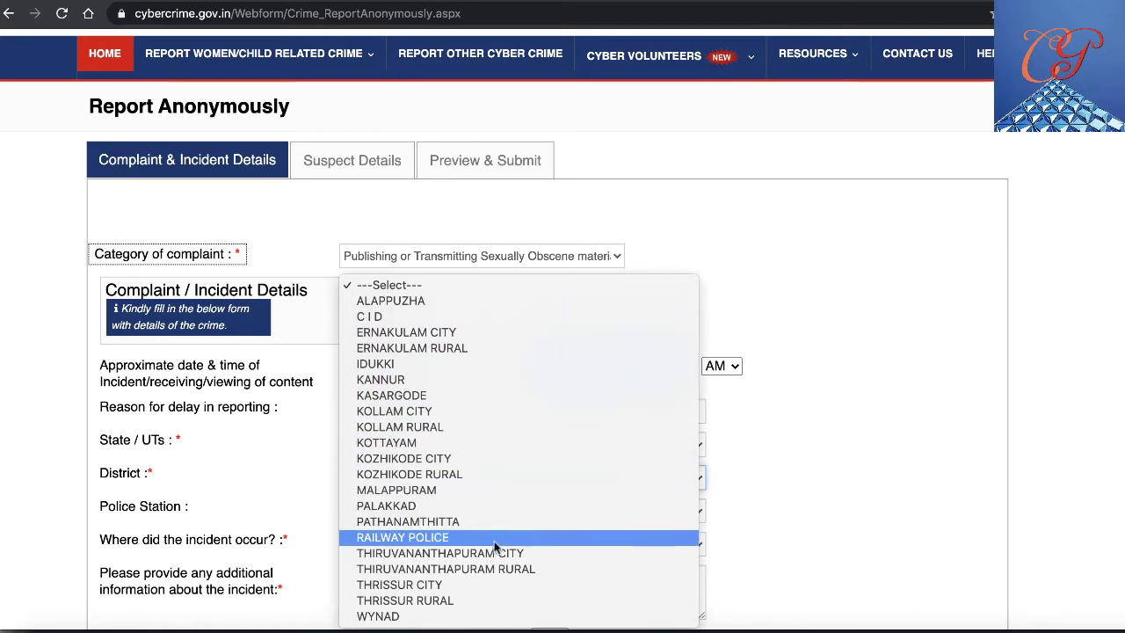
click(463, 584)
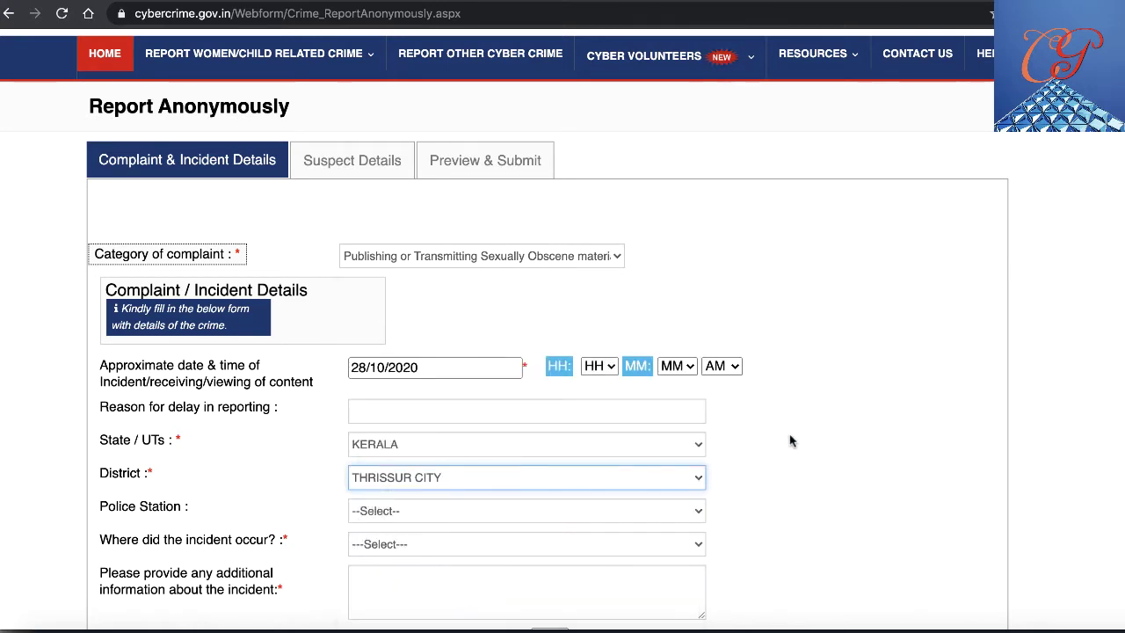
scroll(790, 440, down, 3)
Select VANITHA from the Police Station dropdown
scroll(791, 440, up, 3)
scroll(791, 441, down, 4)
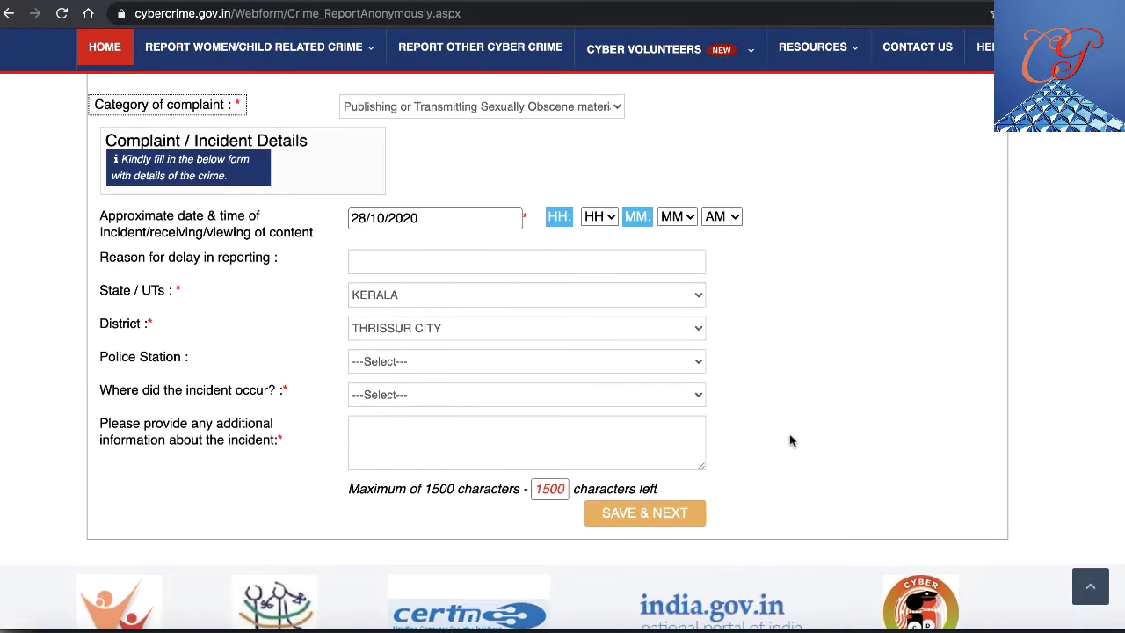
click(692, 360)
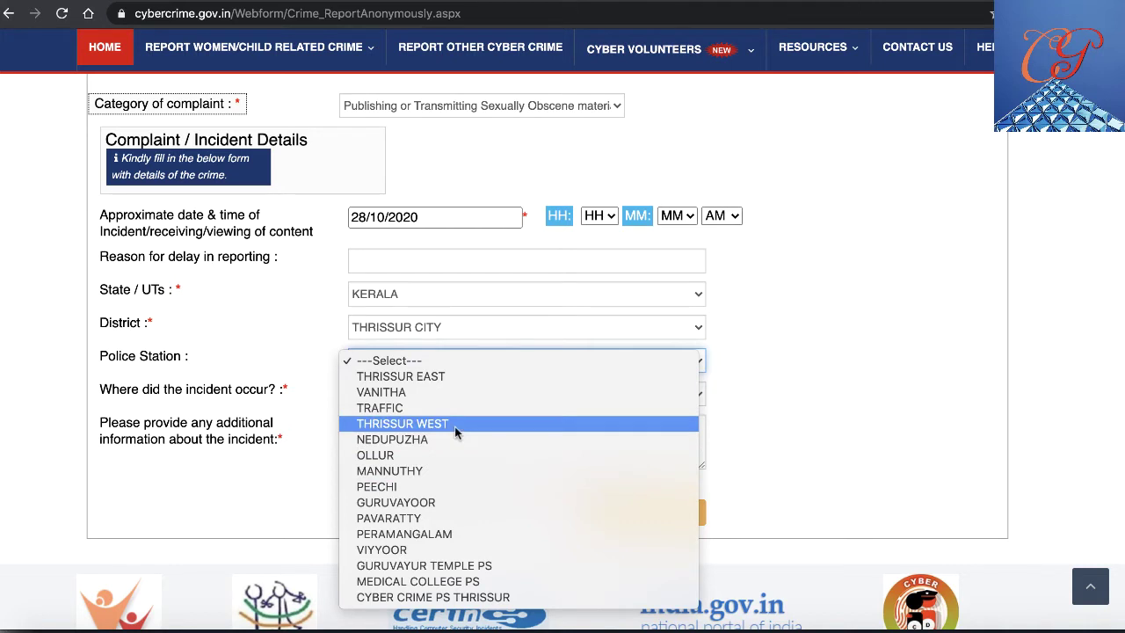
click(425, 394)
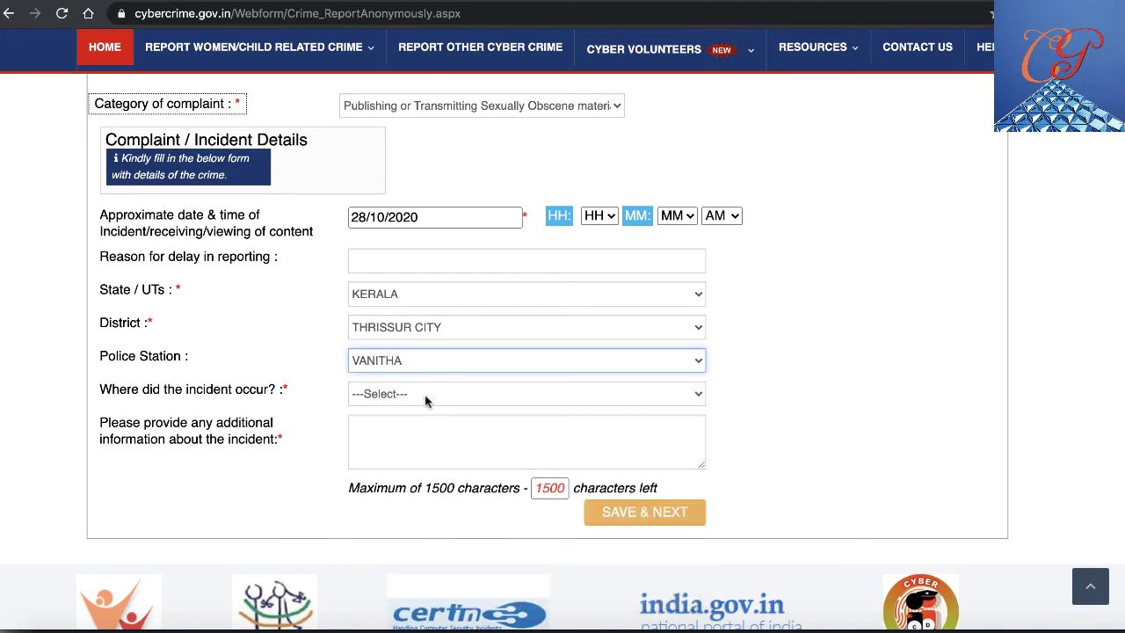
click(688, 395)
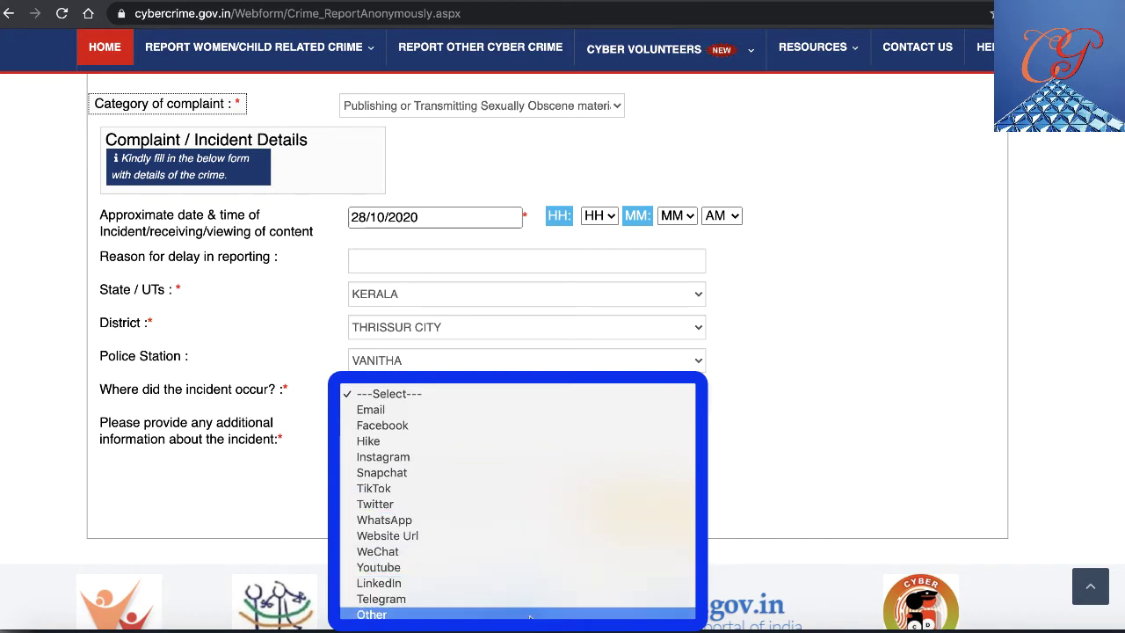
Record Facebook as the incident location and enter SampleID as the Facebook ID
click(863, 361)
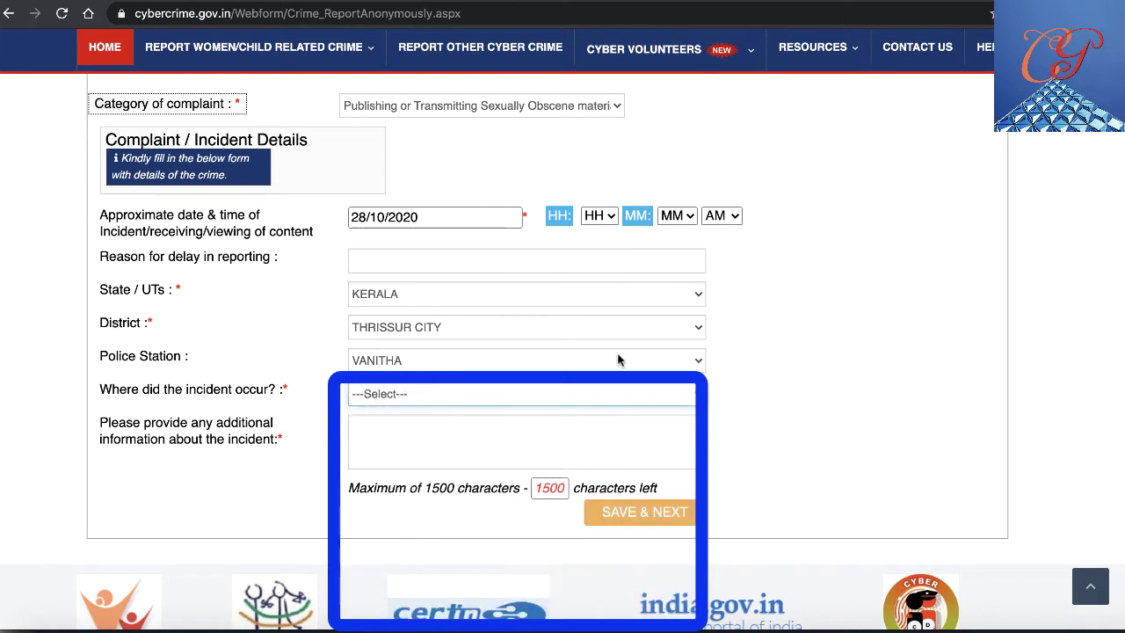
click(622, 392)
click(449, 427)
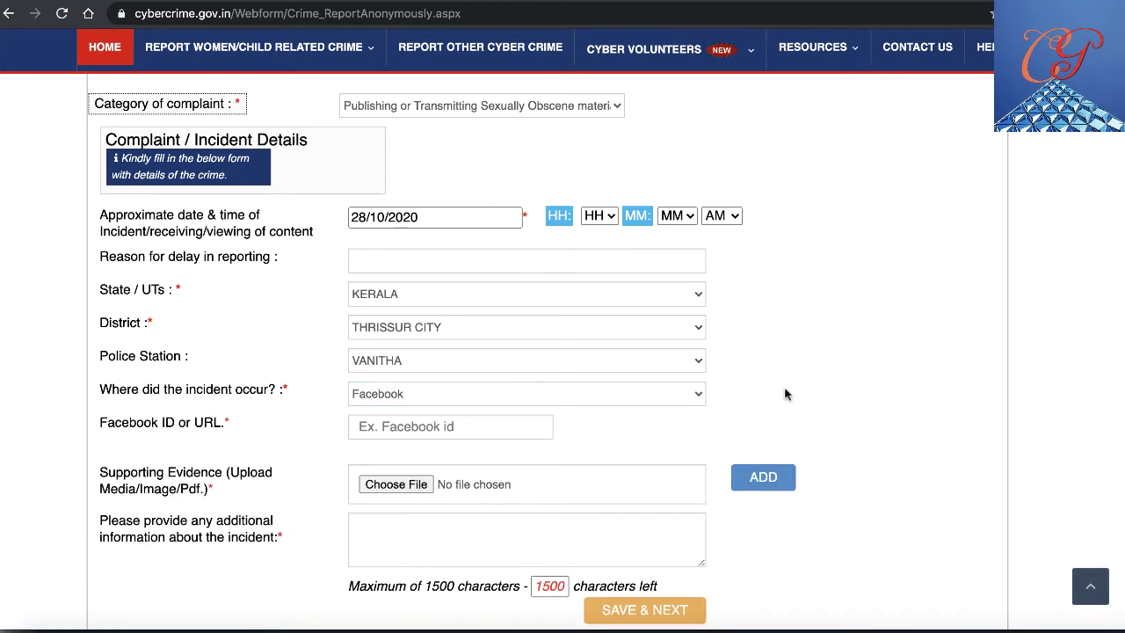
click(430, 427)
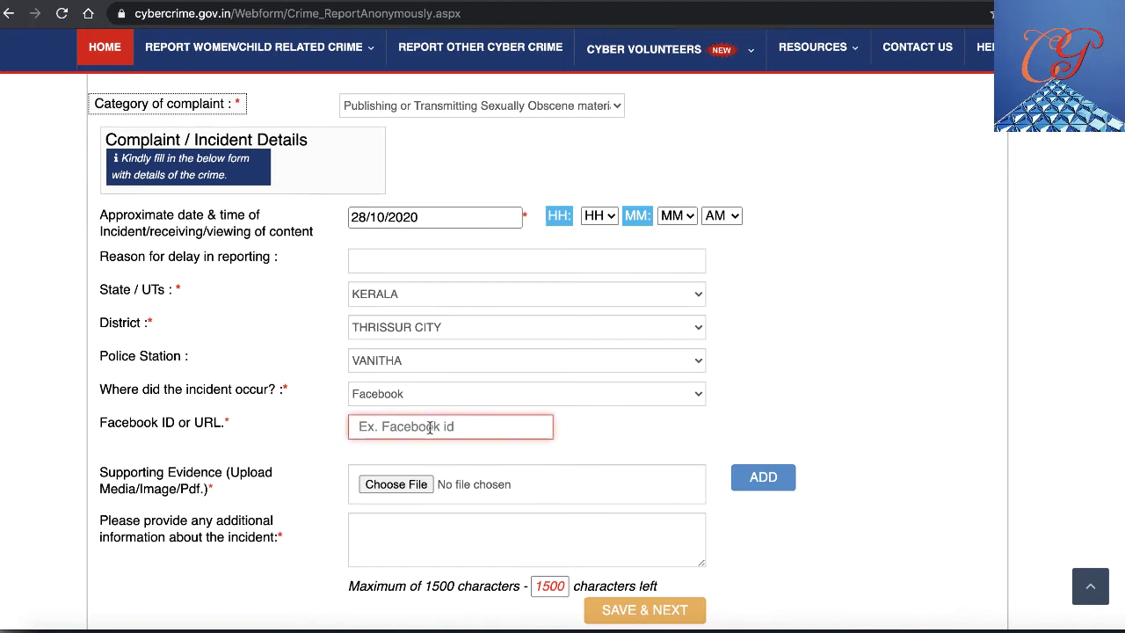
text(SampleID)
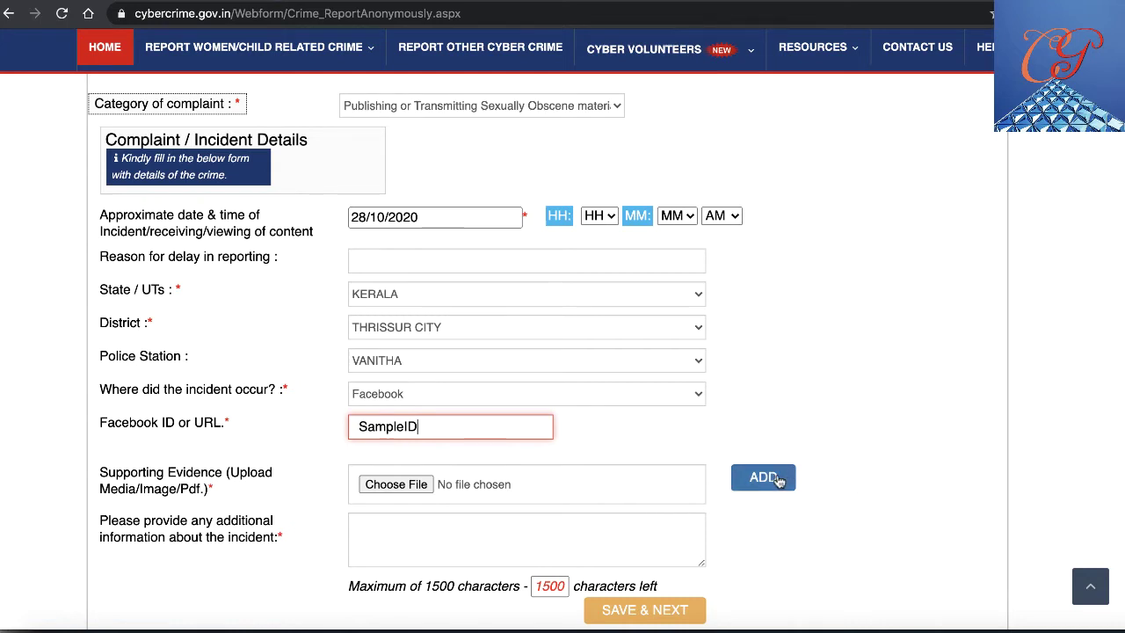
Type 'Provide any additional information here...' into the additional information box, then scroll back up
click(500, 536)
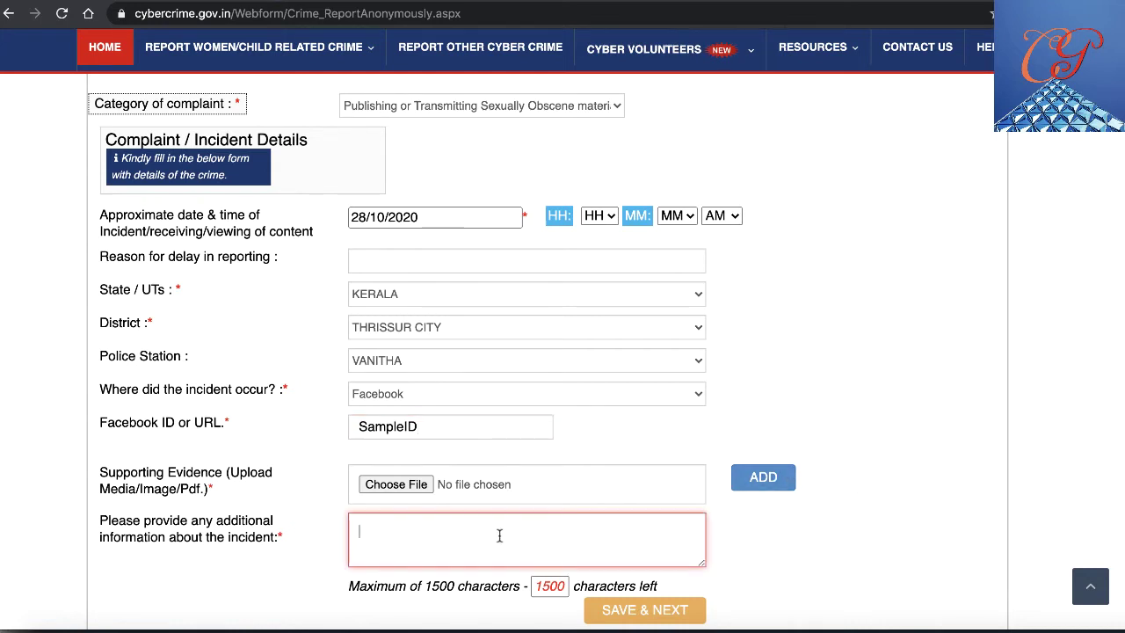
text(P)
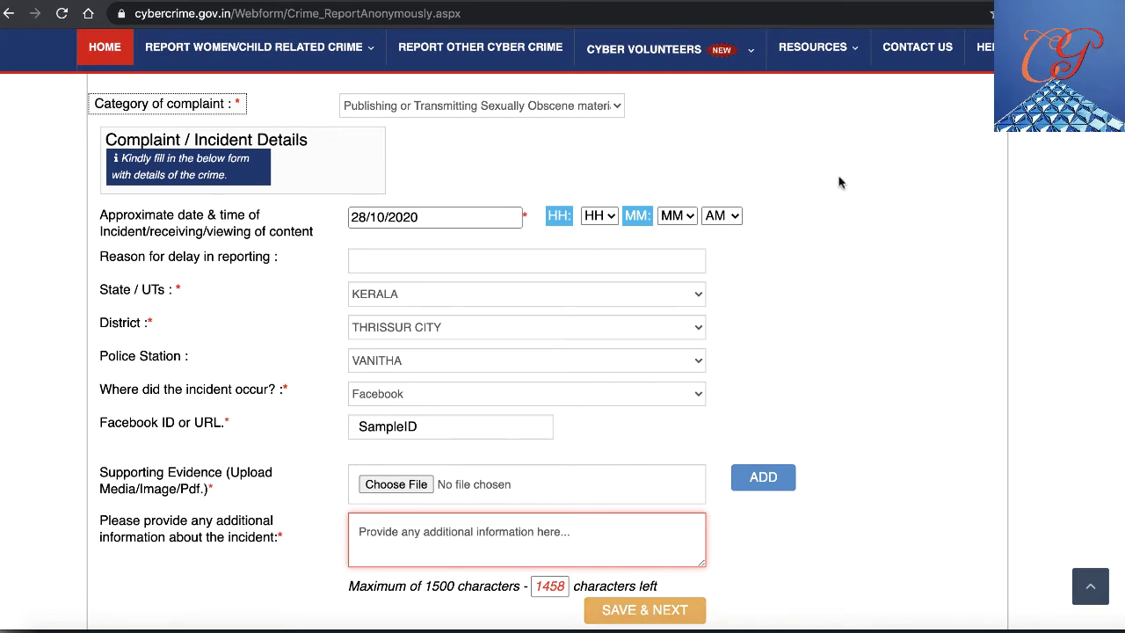
scroll(840, 182, up, 1)
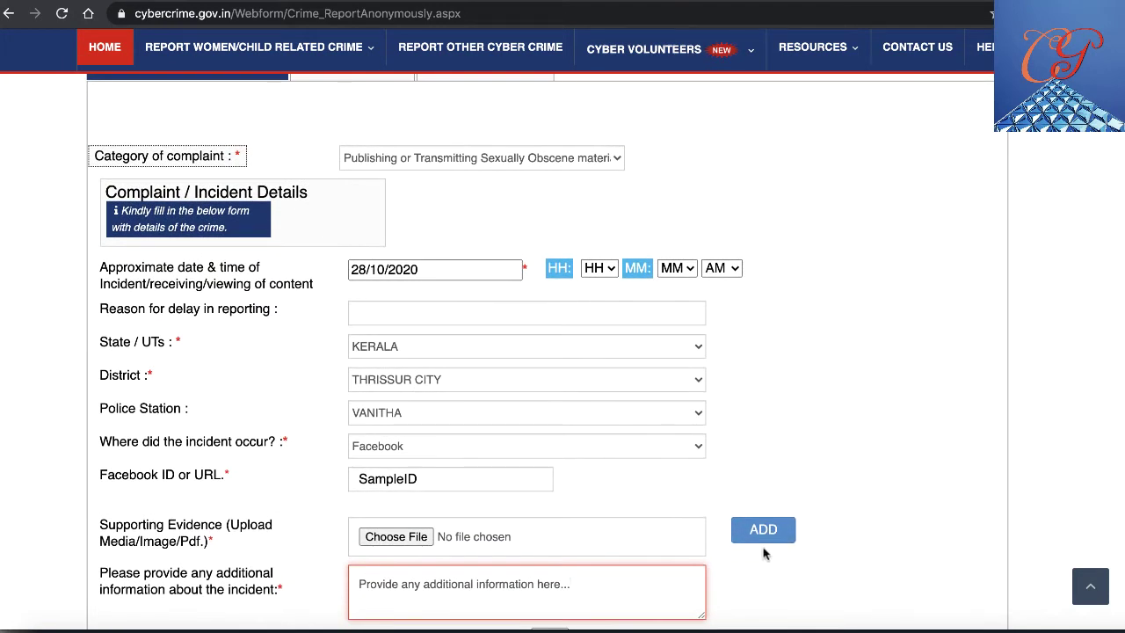
scroll(842, 294, up, 3)
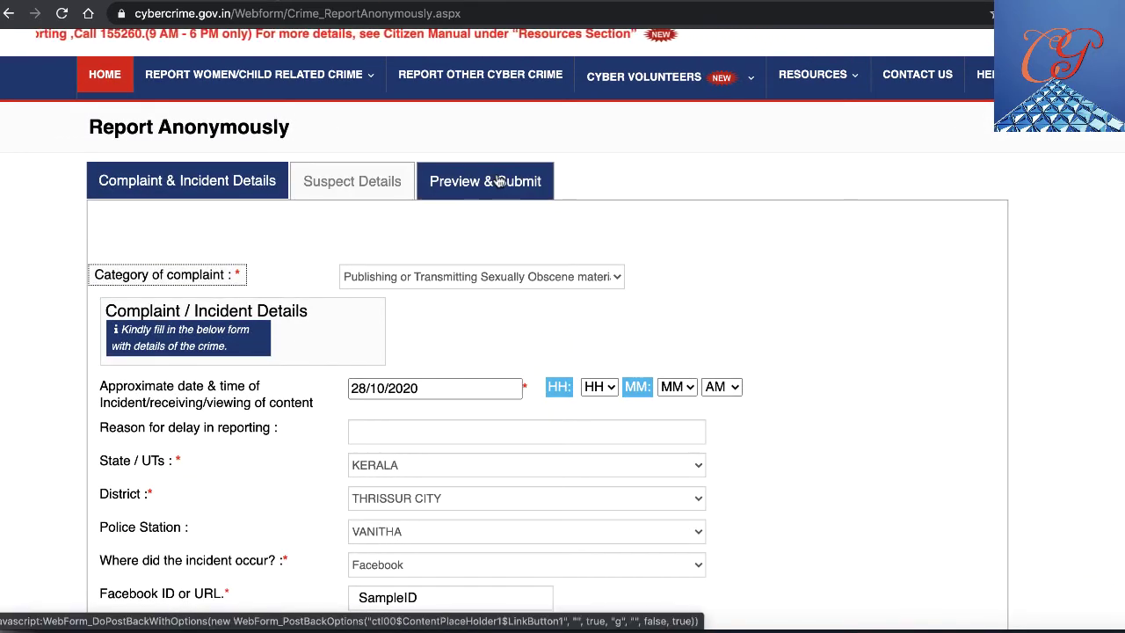
Go through Report & Track, start a complaint and accept the terms to reach Citizen Login
scroll(498, 181, down, 2)
scroll(500, 176, up, 3)
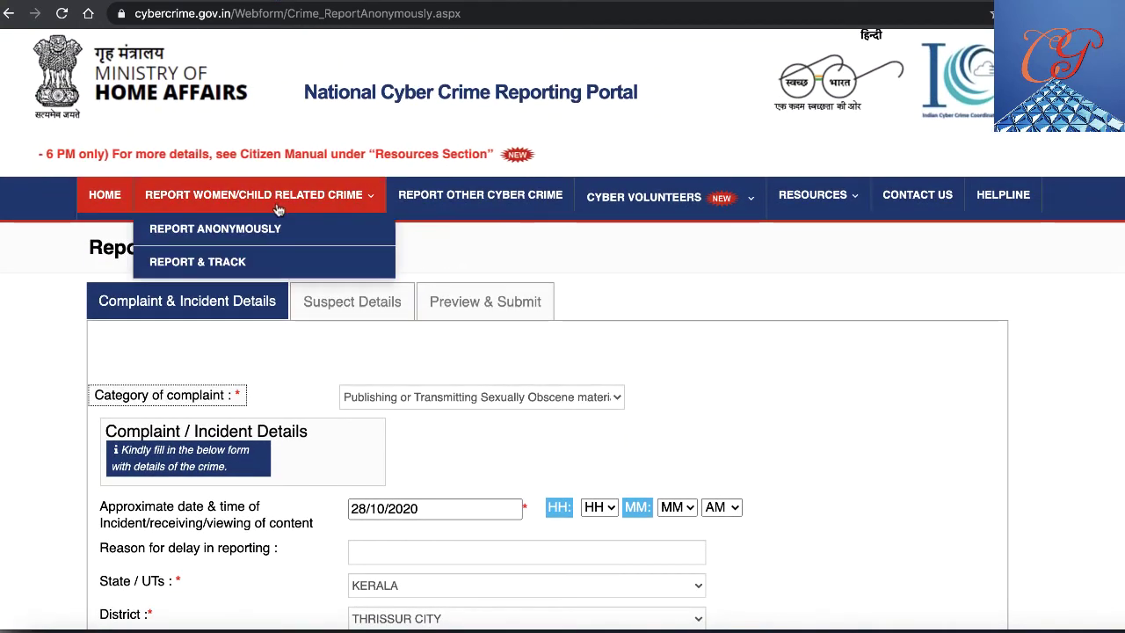
click(278, 209)
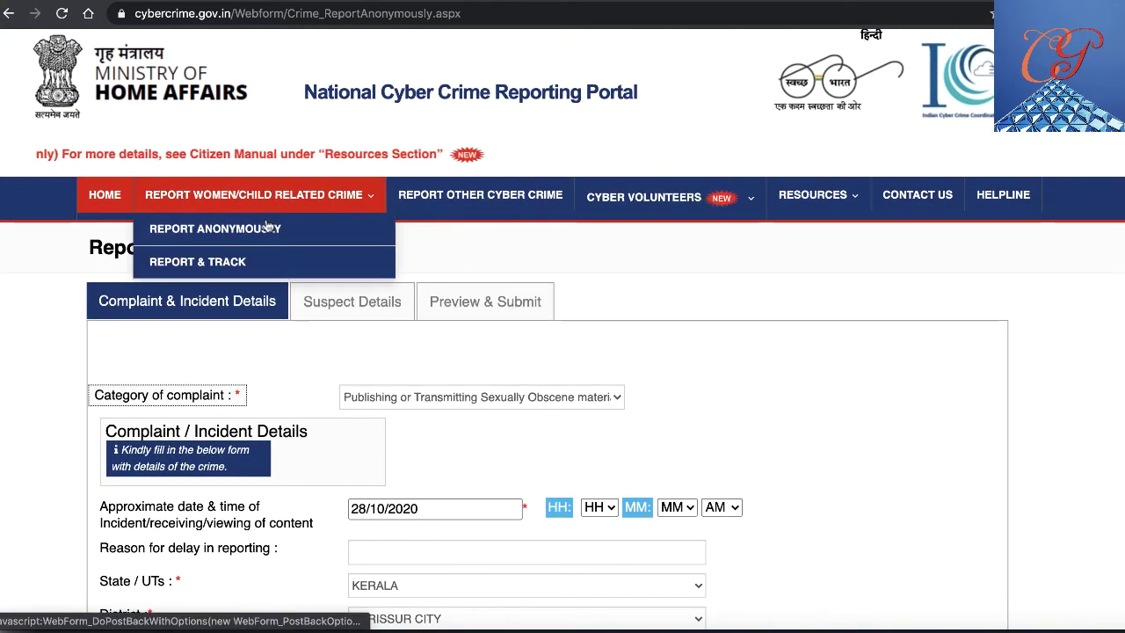
click(225, 262)
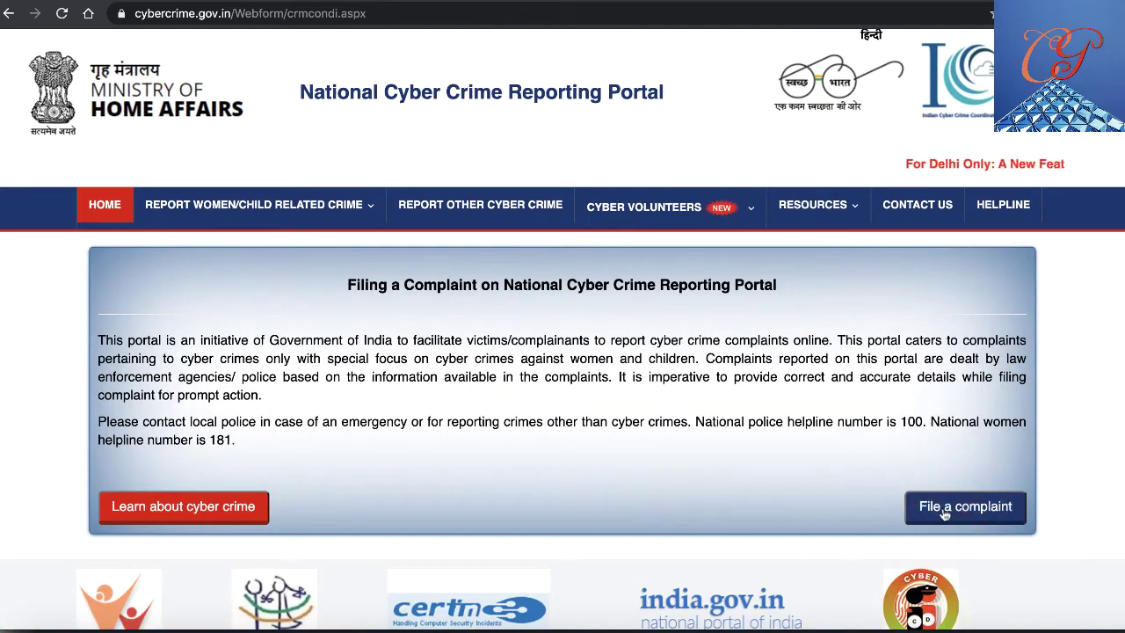
click(945, 510)
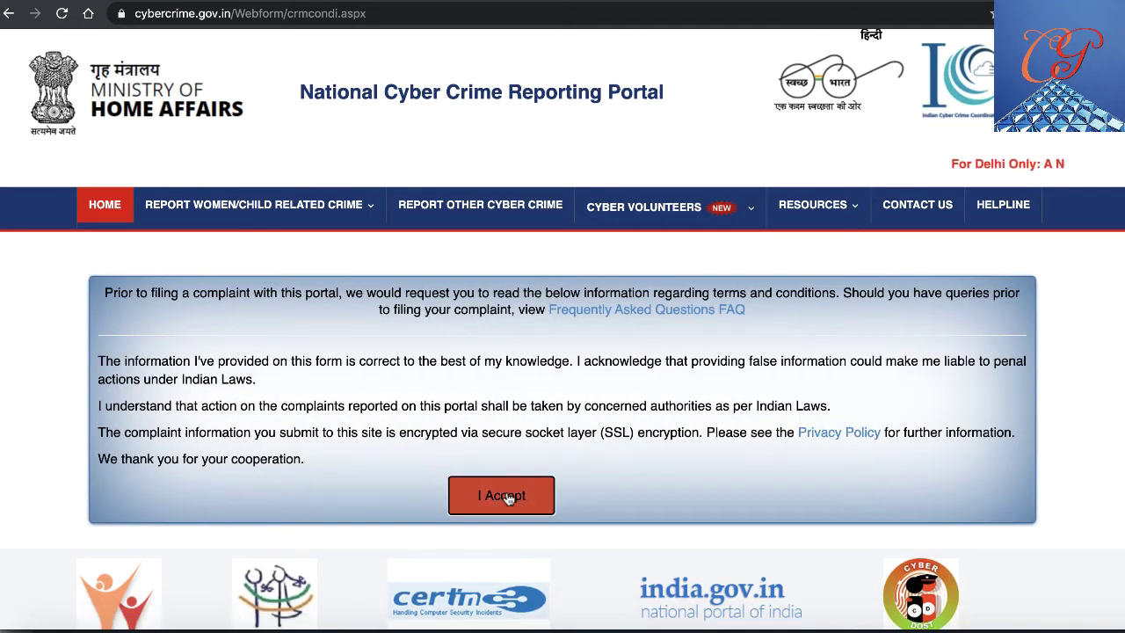
click(509, 496)
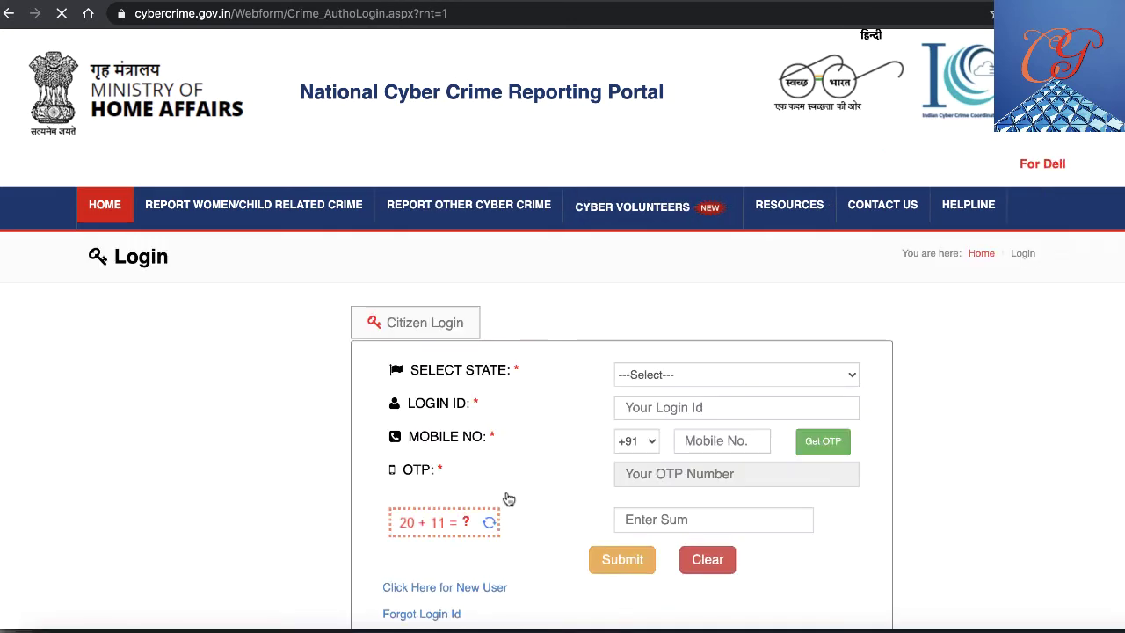
Select KERALA as the state and enter a sample login ID
scroll(505, 442, down, 2)
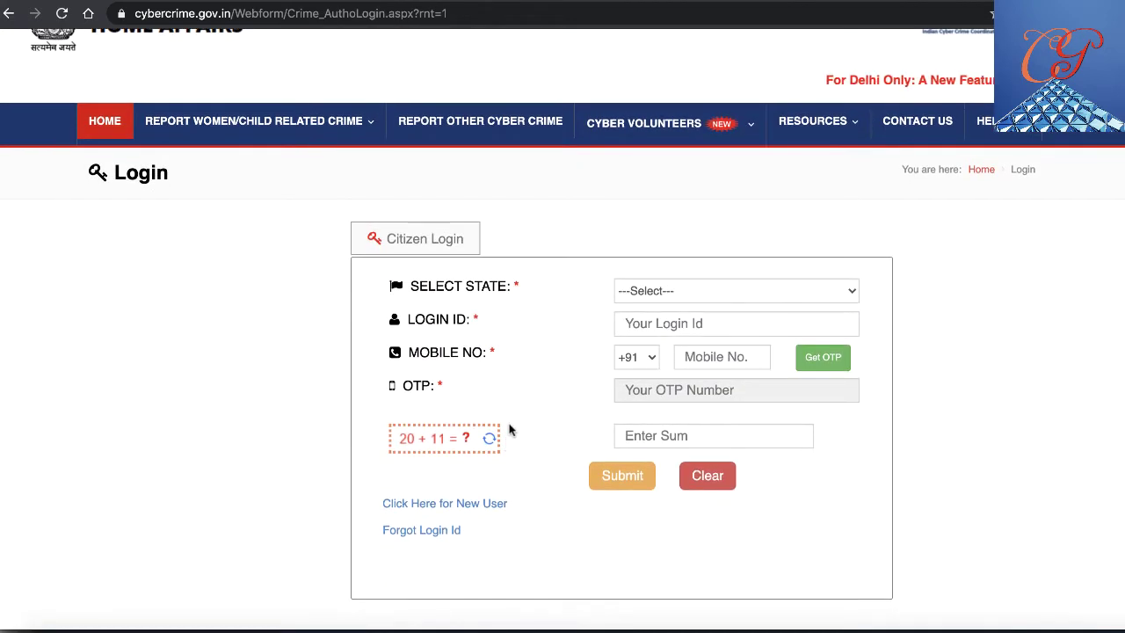
click(847, 296)
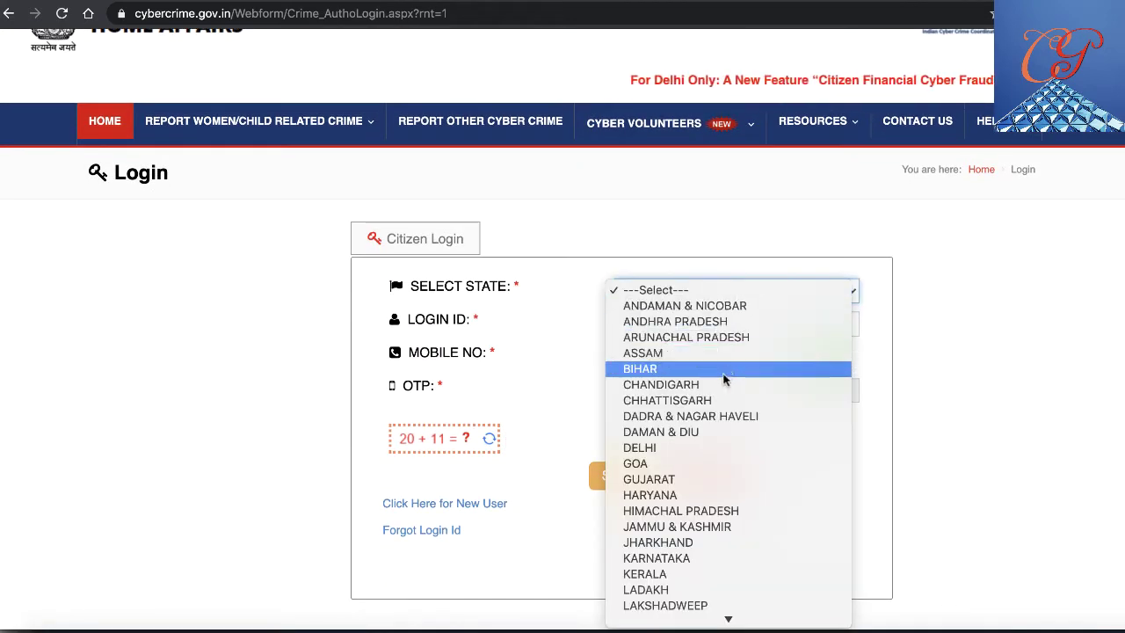
click(692, 575)
click(673, 322)
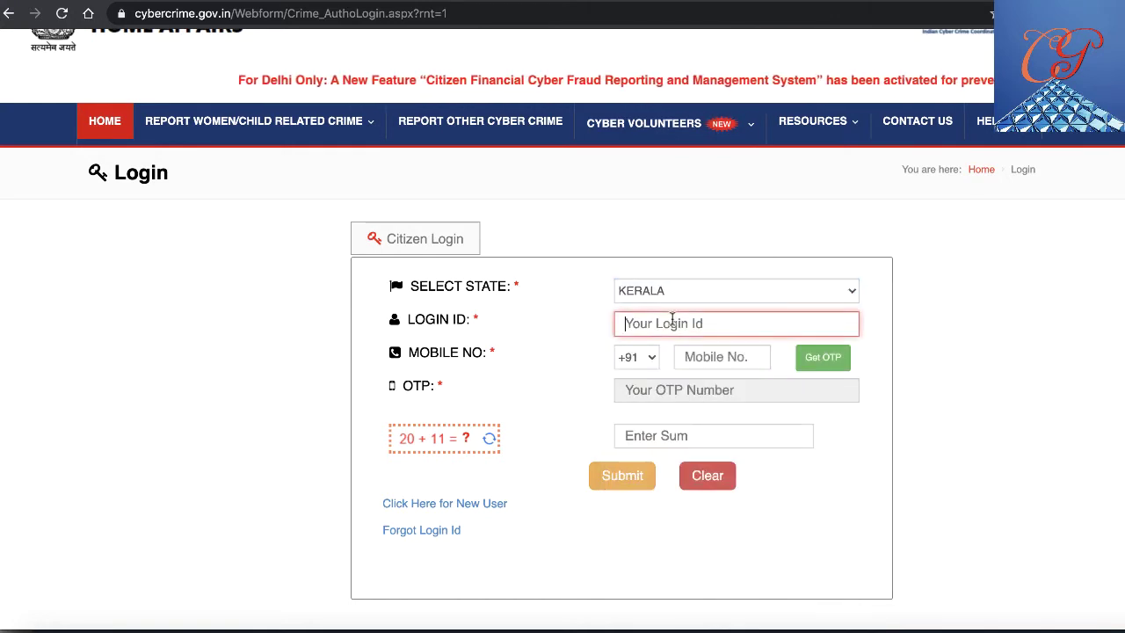
text(SampleLoginID)
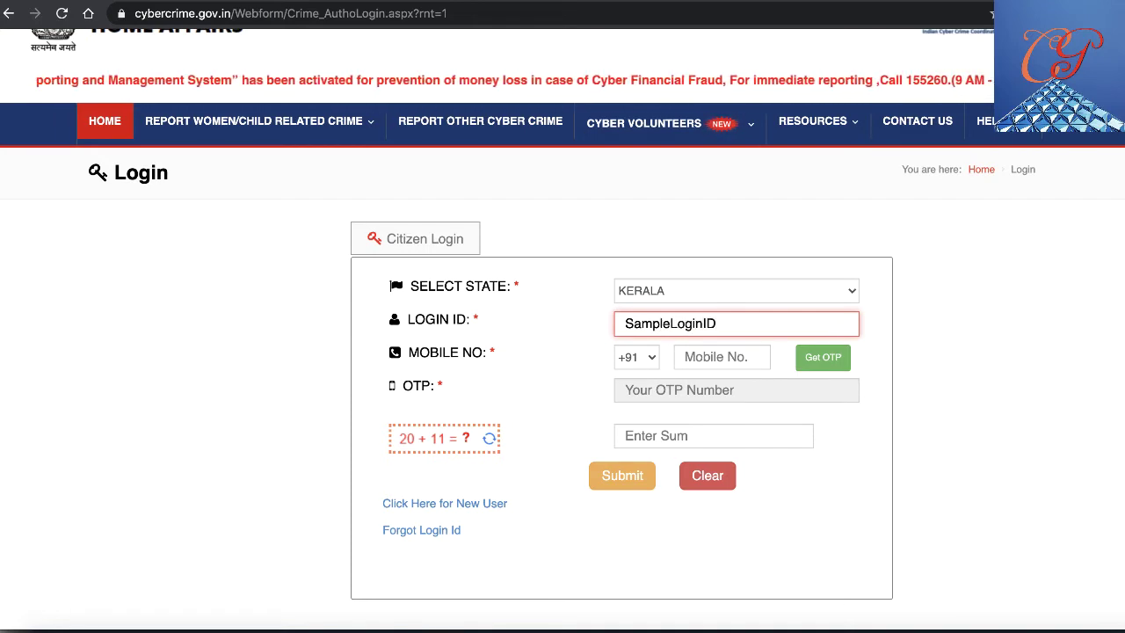
Enter the mobile number and answer the sum with 31
click(709, 362)
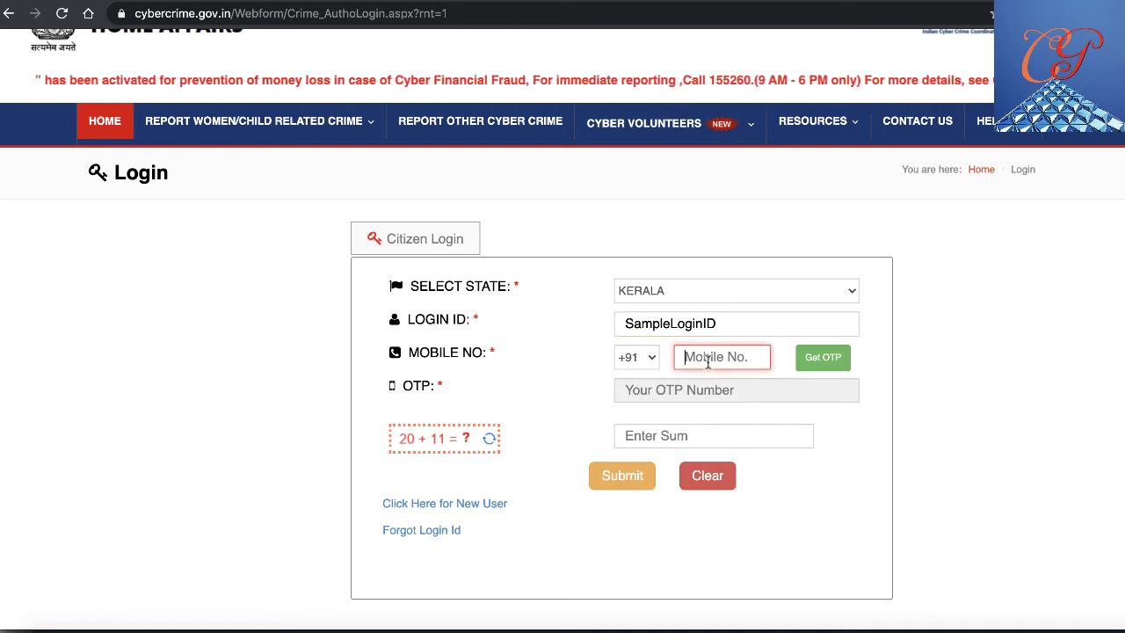
text(1234567890)
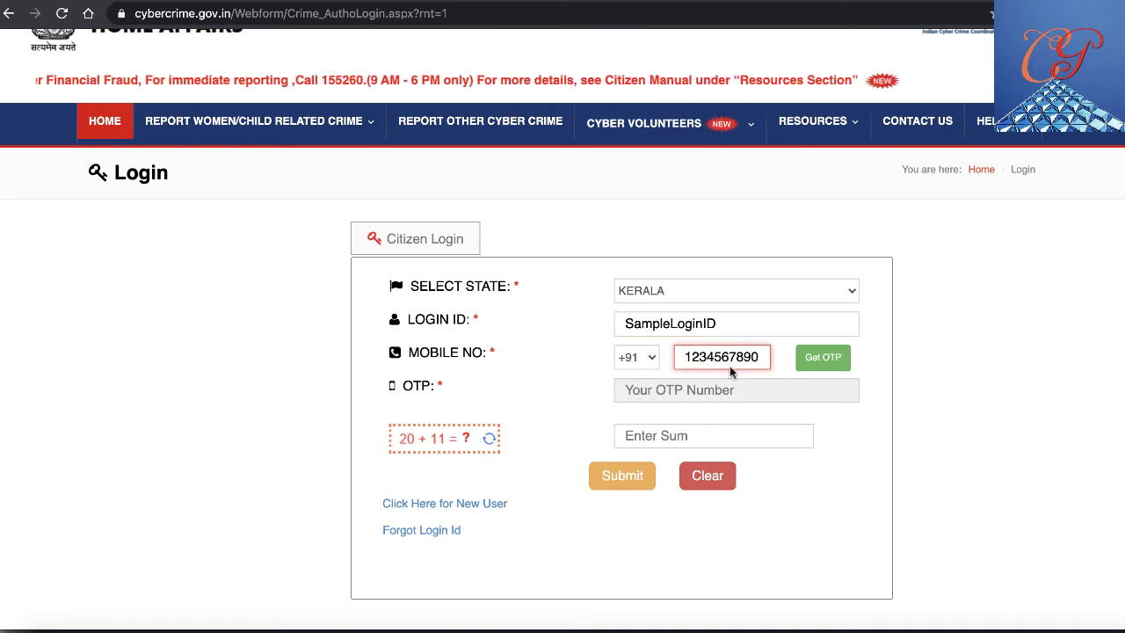
click(677, 433)
text(31)
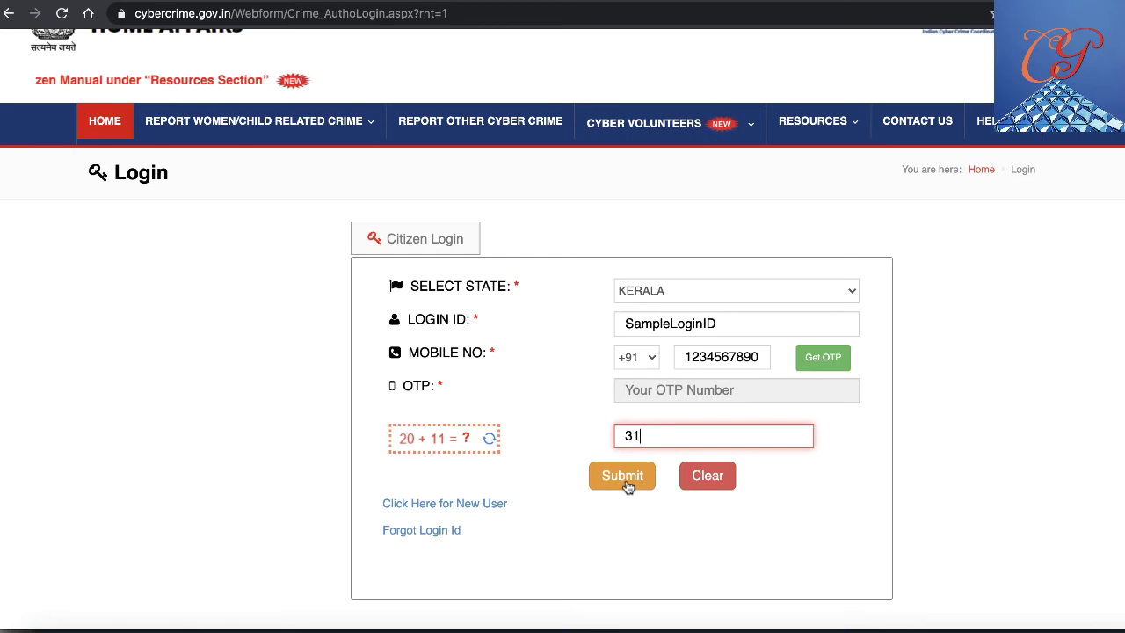
scroll(572, 489, down, 3)
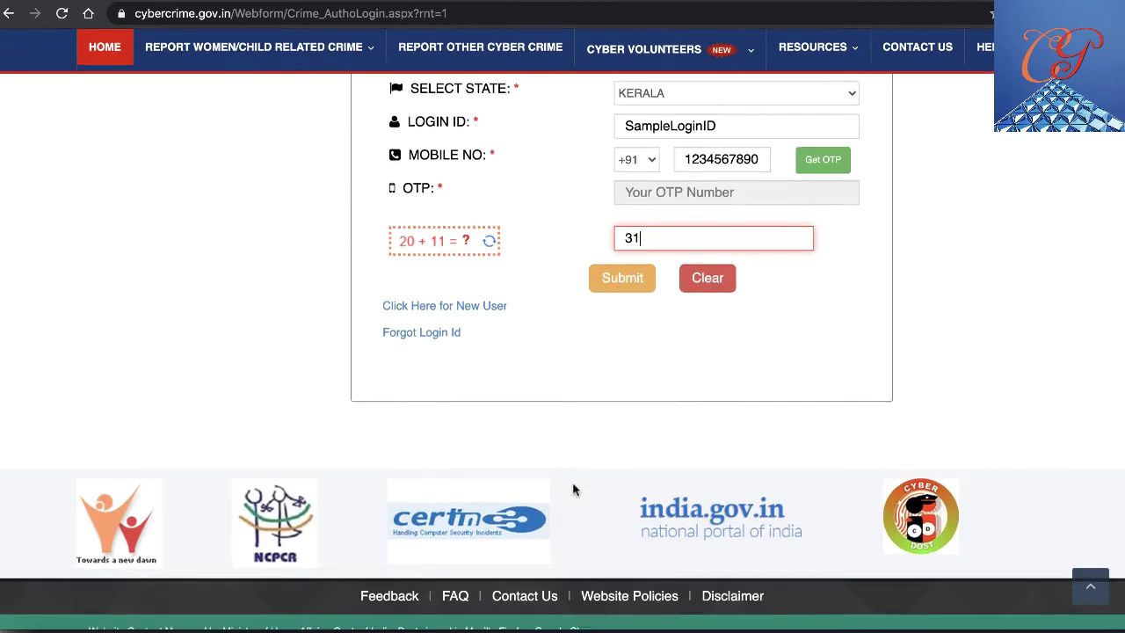
scroll(572, 490, up, 5)
mouse_move(365, 189)
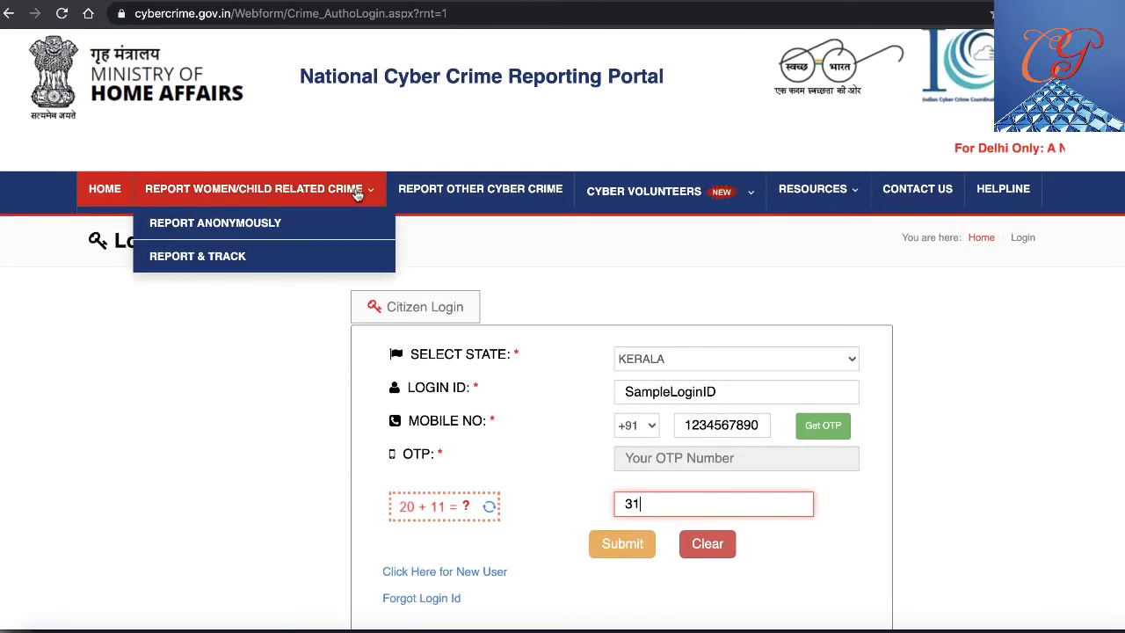
Open Cyber Volunteers > What is unlawful content and read its seven categories
click(480, 189)
mouse_move(674, 230)
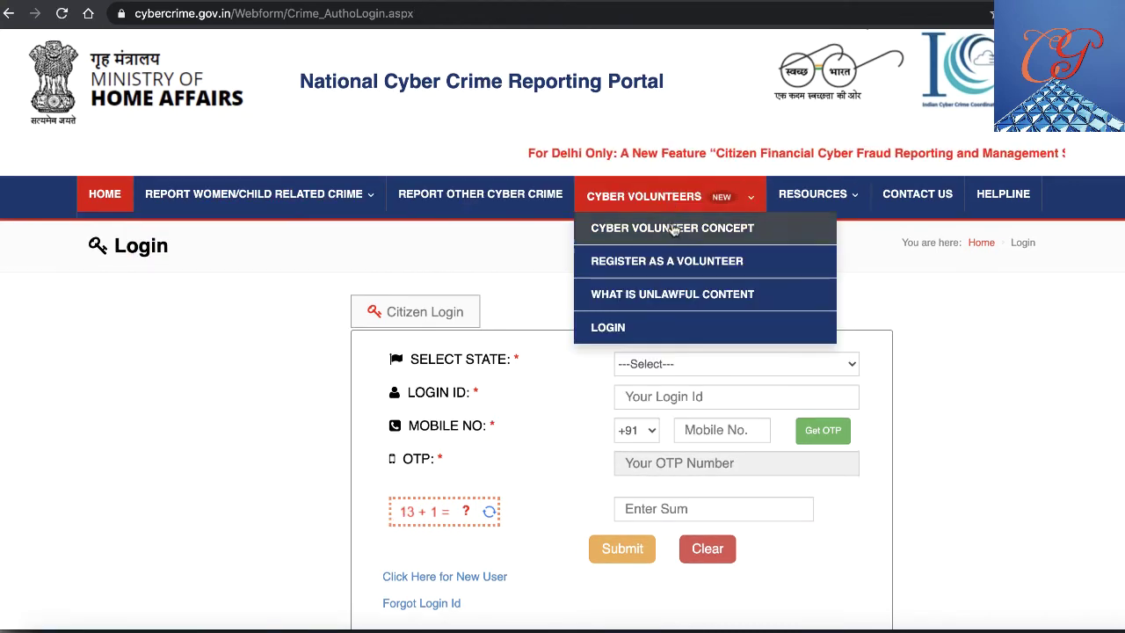
click(670, 295)
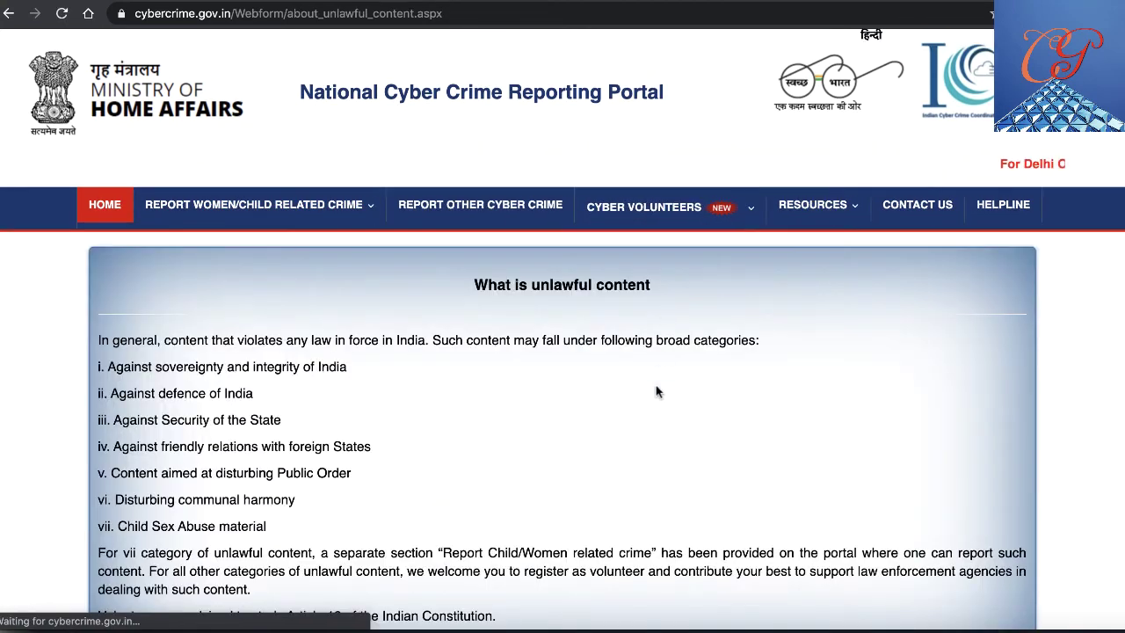
scroll(663, 411, down, 2)
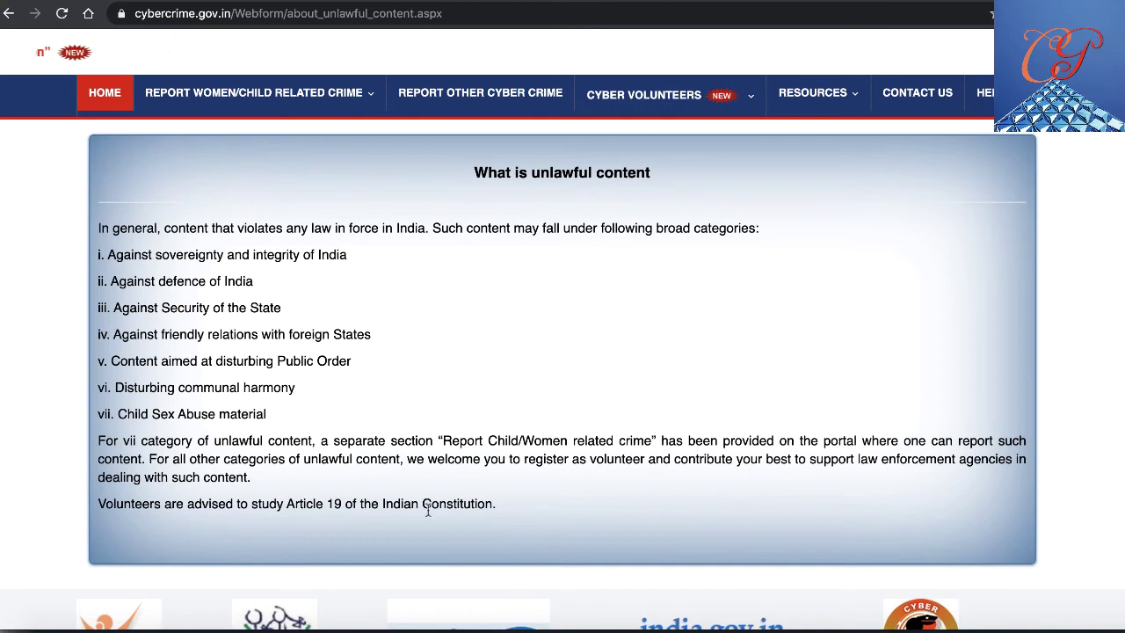
scroll(668, 329, up, 2)
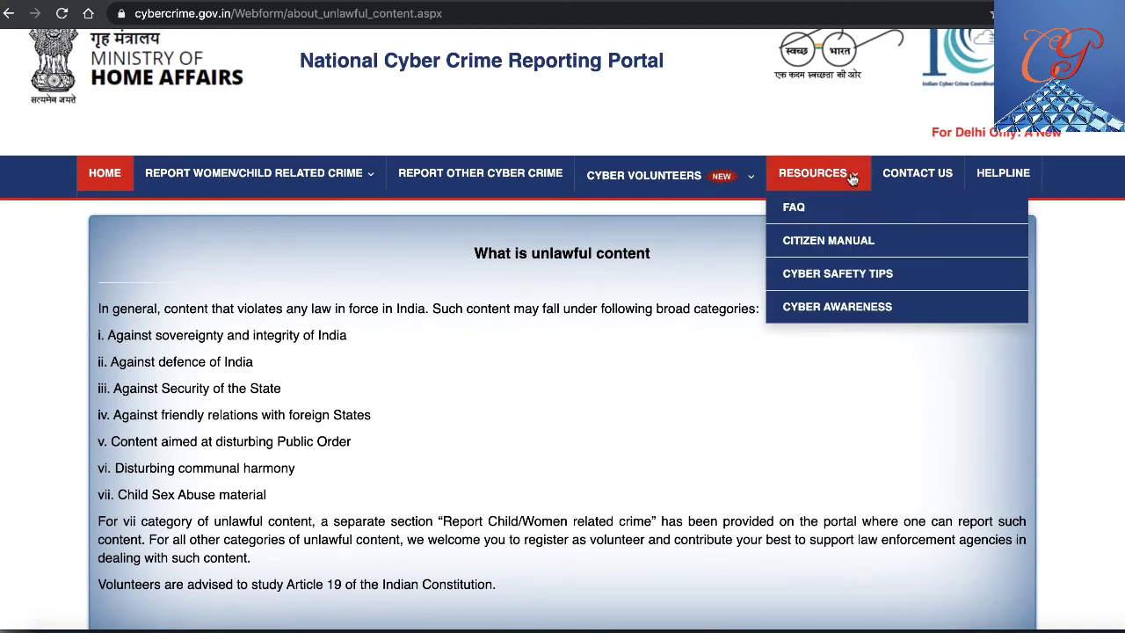
Open the Cyber Safety Tips page from the Resources menu and scroll through the tips
click(849, 172)
mouse_move(840, 207)
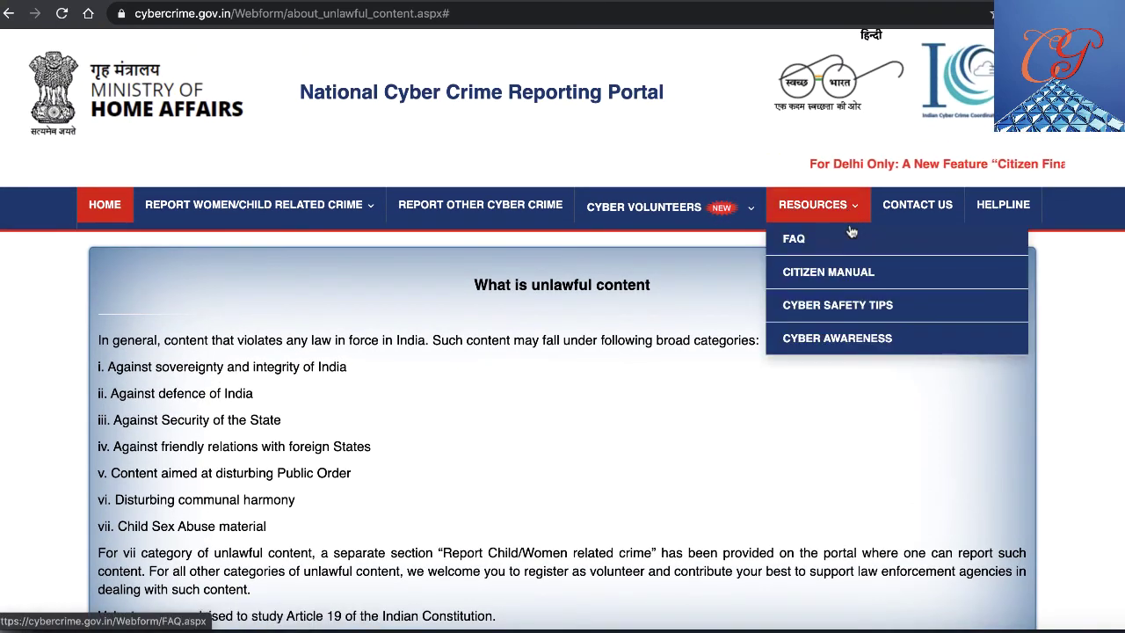
click(846, 307)
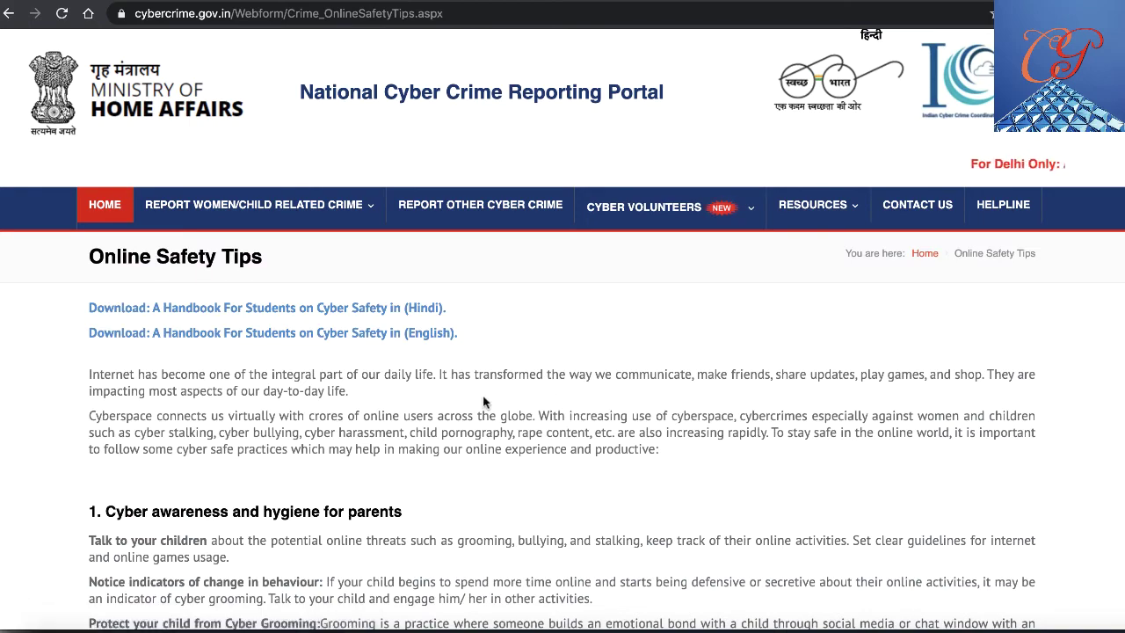
scroll(482, 402, down, 3)
scroll(483, 402, down, 4)
Switch to the Cyber Awareness page under Resources
scroll(483, 401, up, 7)
mouse_move(817, 204)
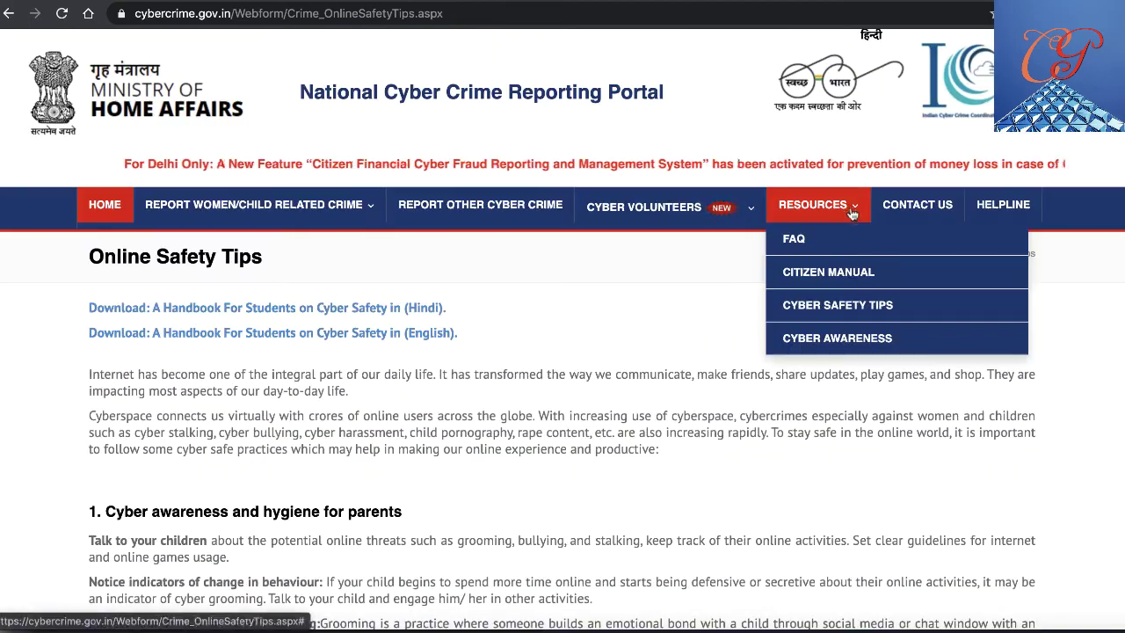
click(835, 338)
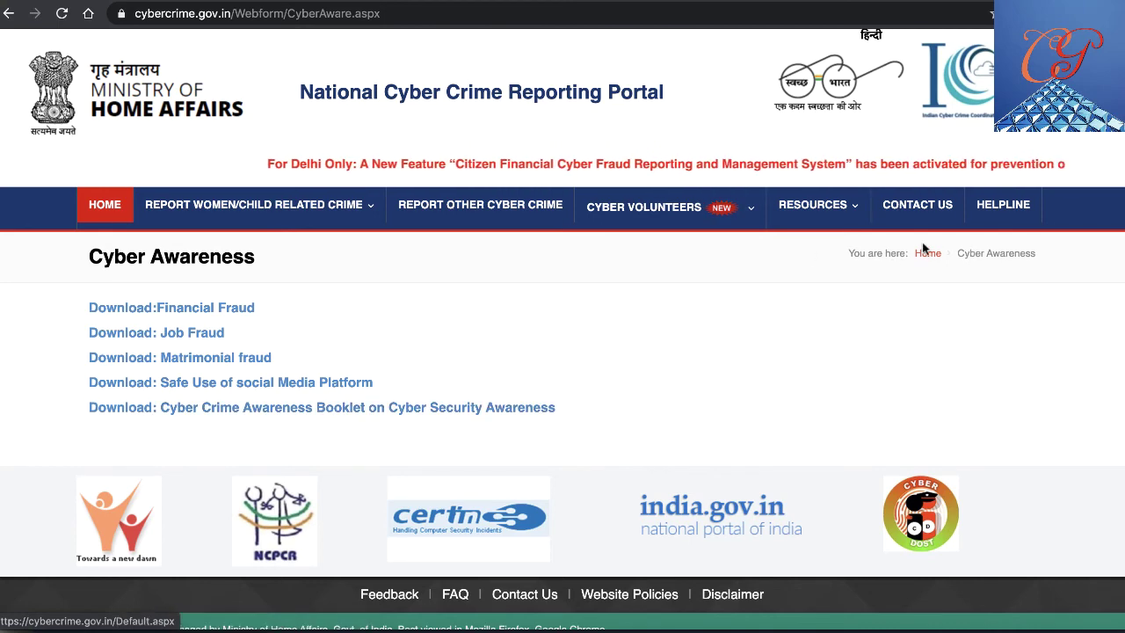
Open the Contact Us officer list and read the note text above it
click(924, 212)
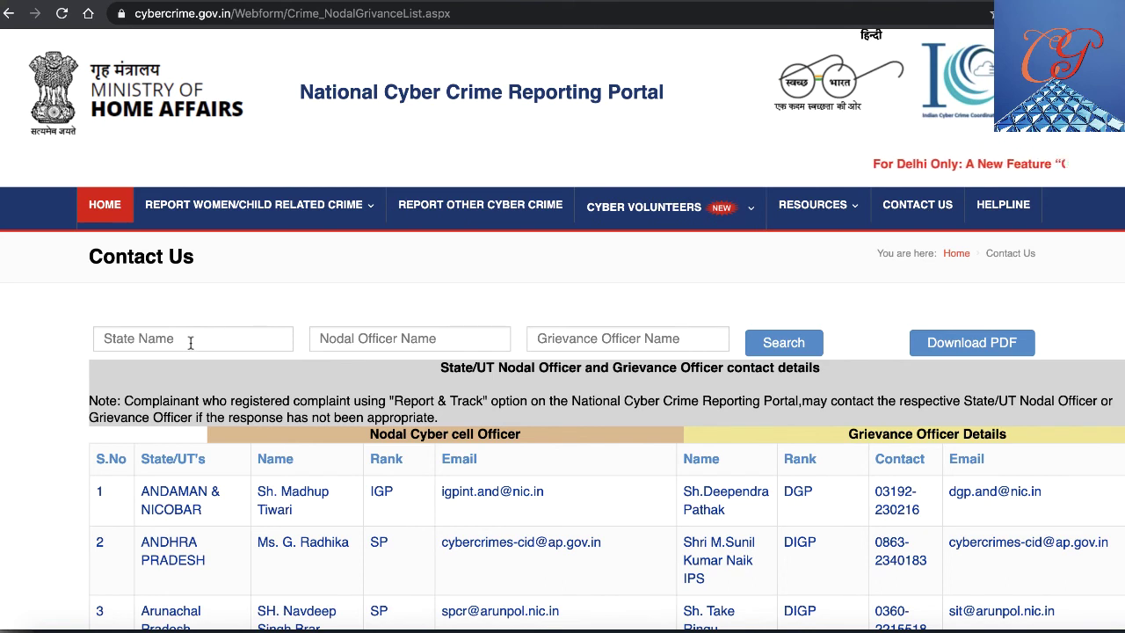
scroll(190, 343, down, 1)
drag(89, 358, 445, 370)
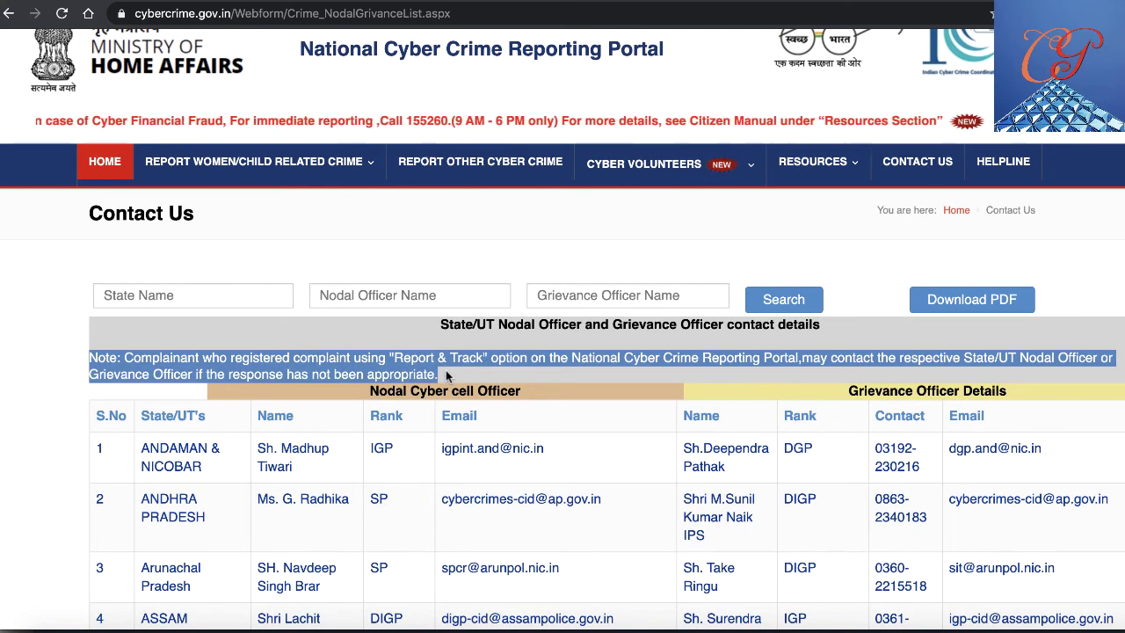
click(302, 332)
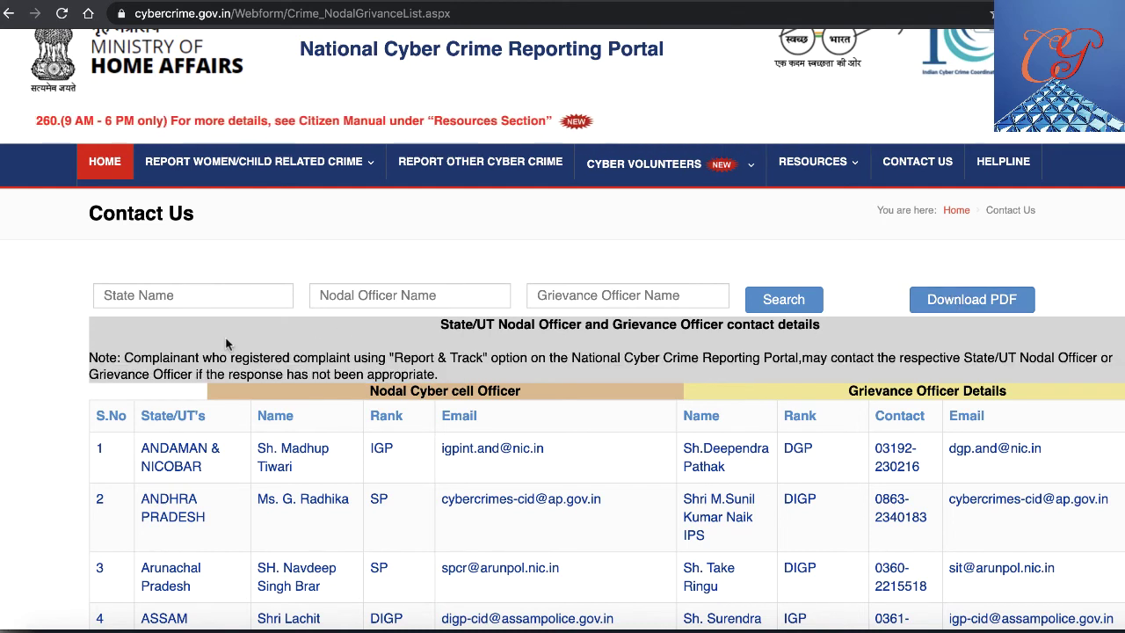
Search the State Name field for Kerala
click(187, 297)
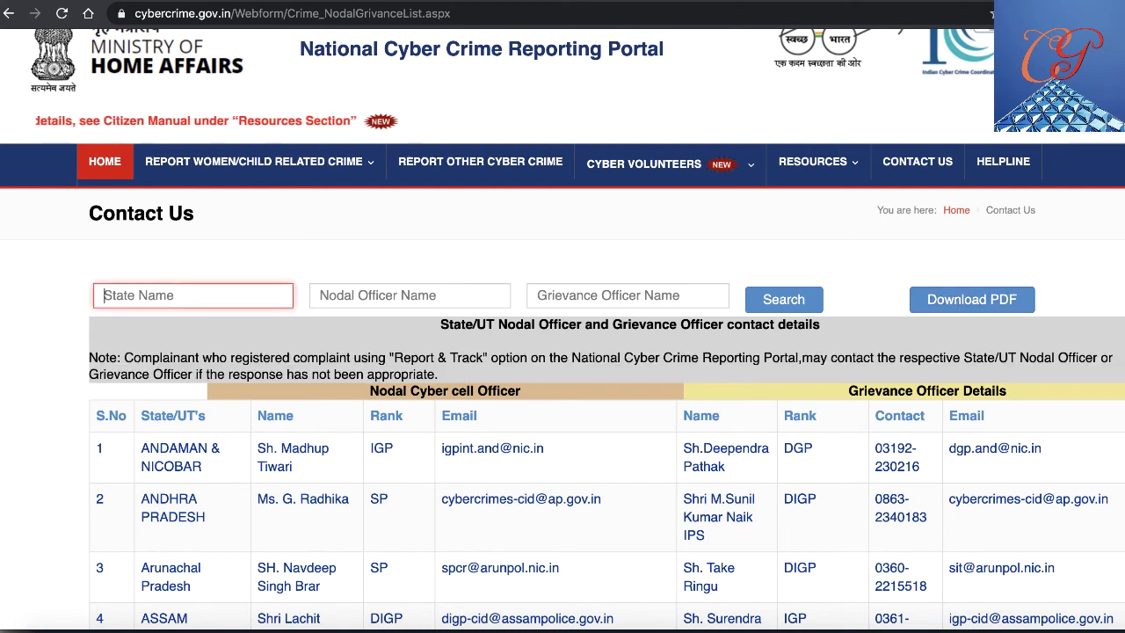
text(Kerala)
key(Return)
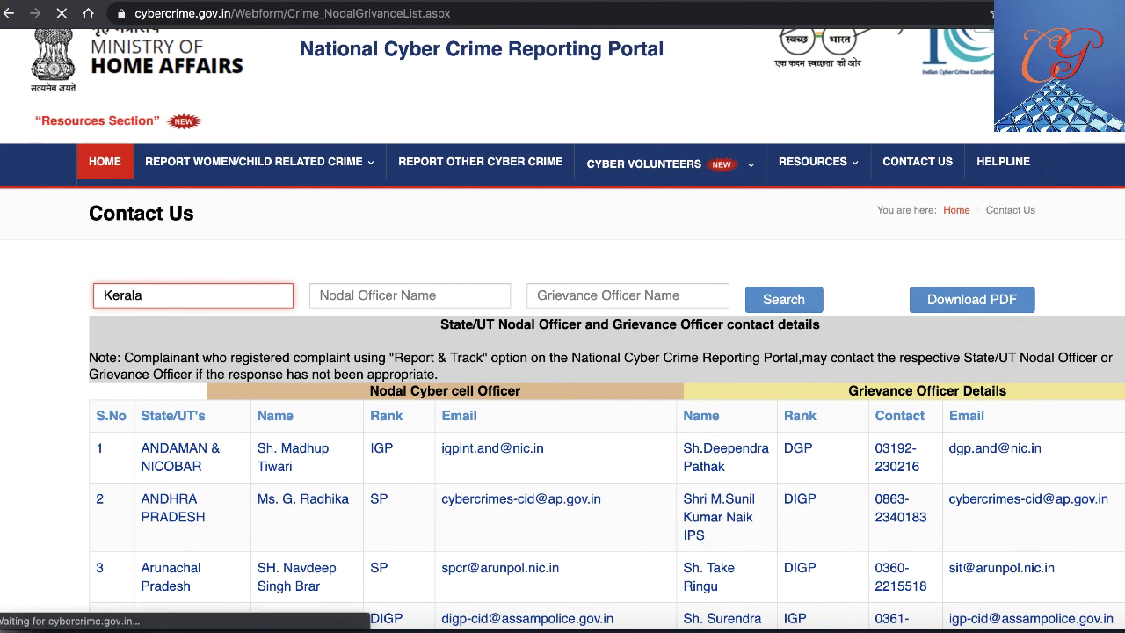